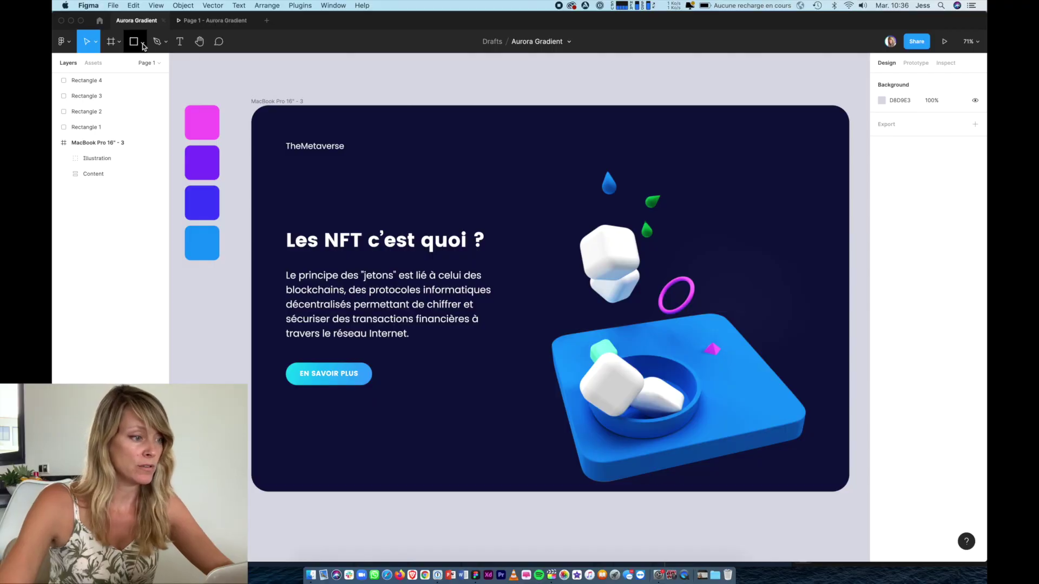
# Switch to the Ellipse tool and hide the Illustration and Content layers
pyautogui.click(142, 43)
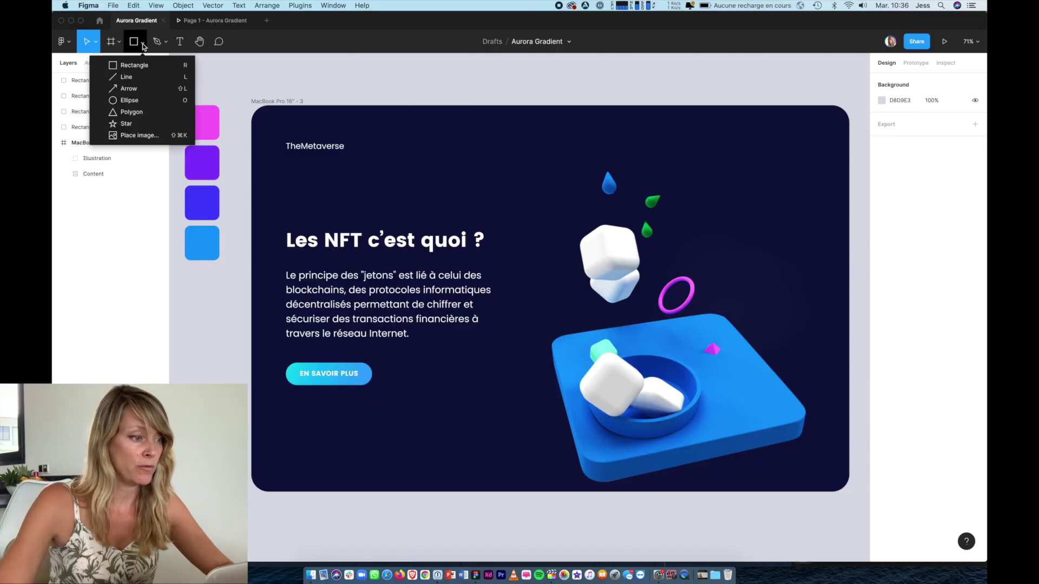
pyautogui.click(135, 102)
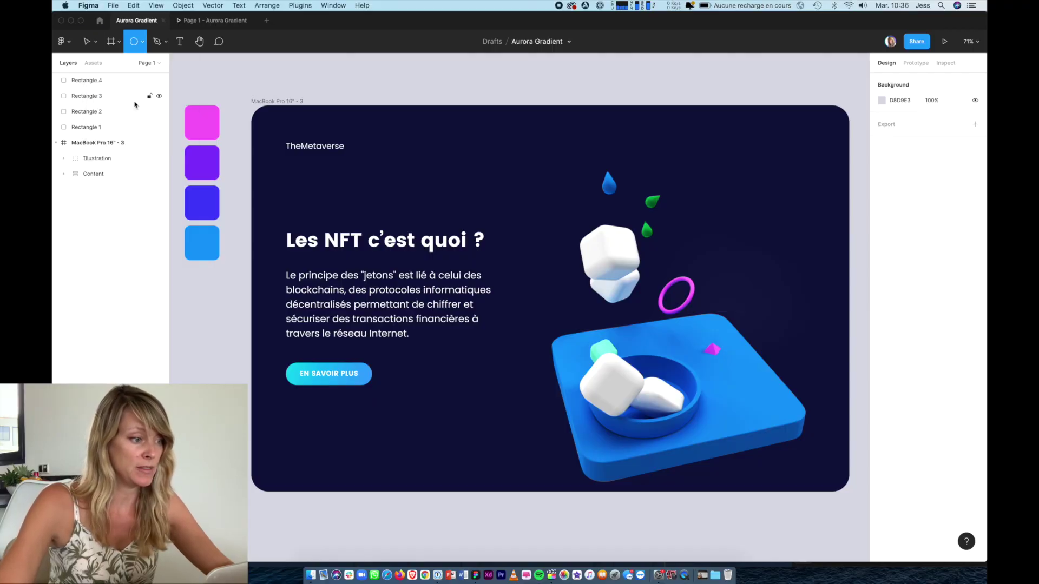
pyautogui.click(159, 158)
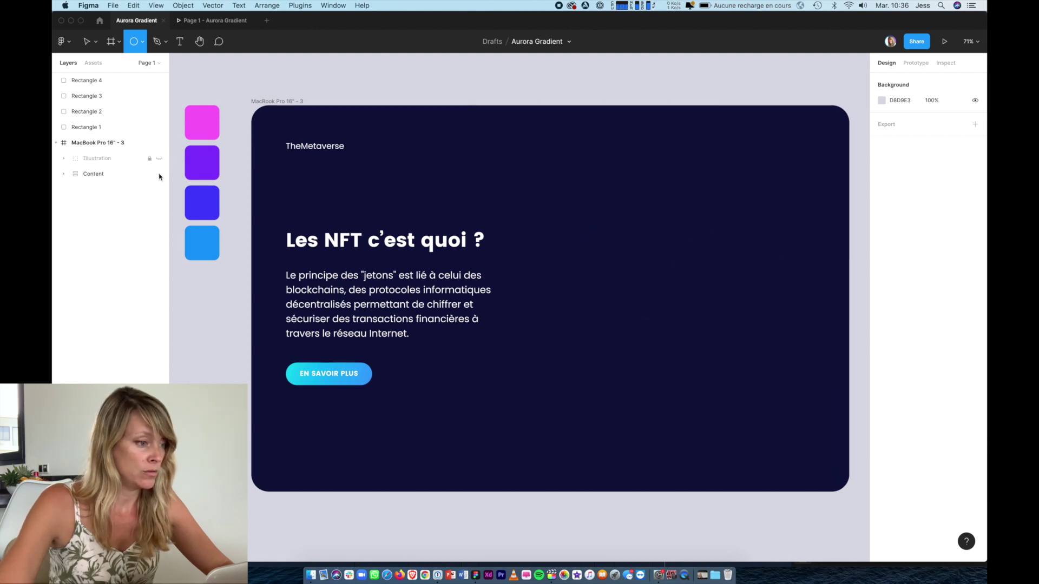
pyautogui.click(160, 175)
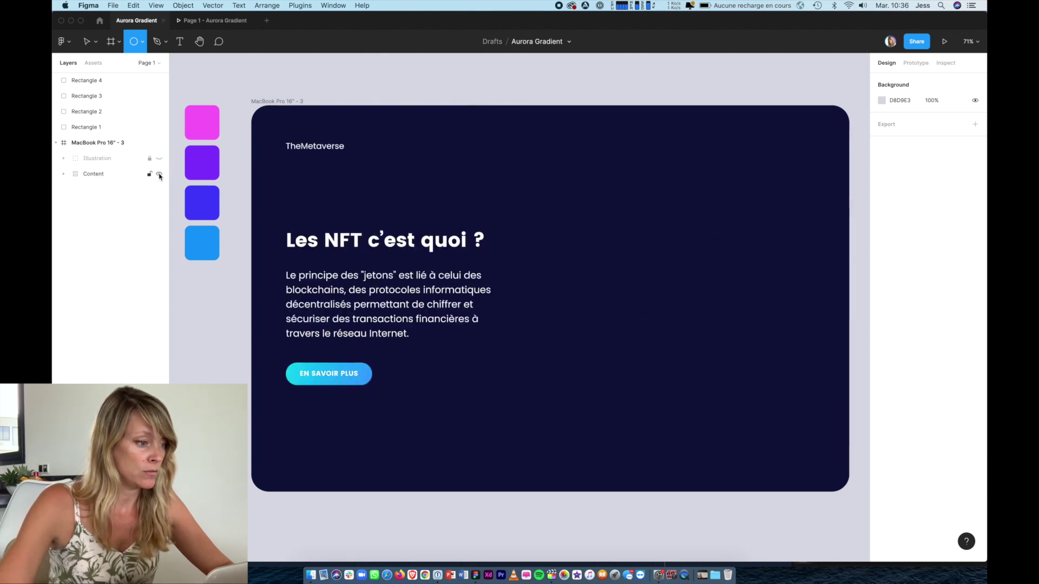
pyautogui.click(159, 175)
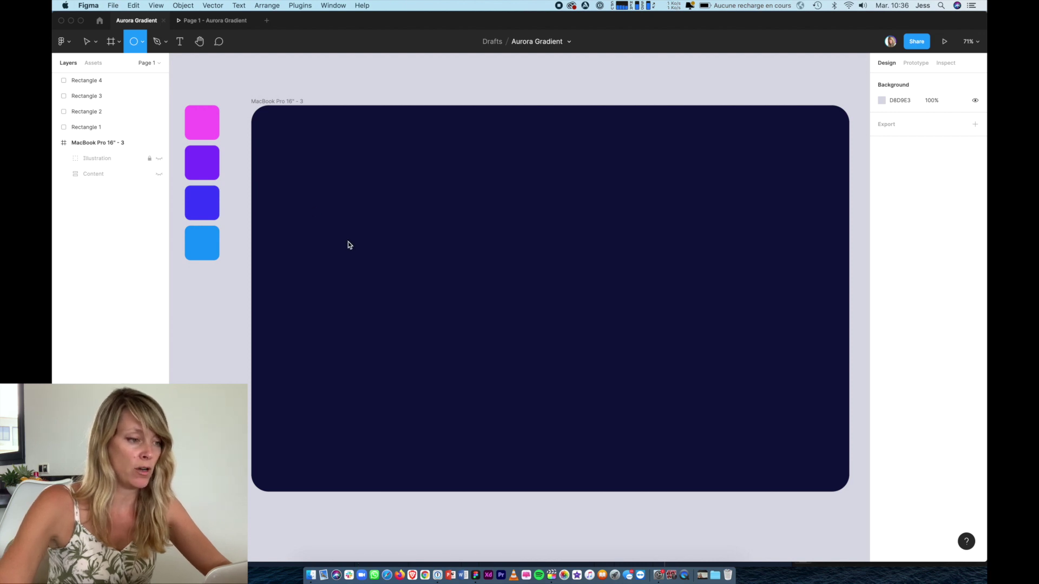
# Draw a grey circle in the upper left of the frame and duplicate it twice
pyautogui.moveTo(293, 190); pyautogui.dragTo(486, 375)
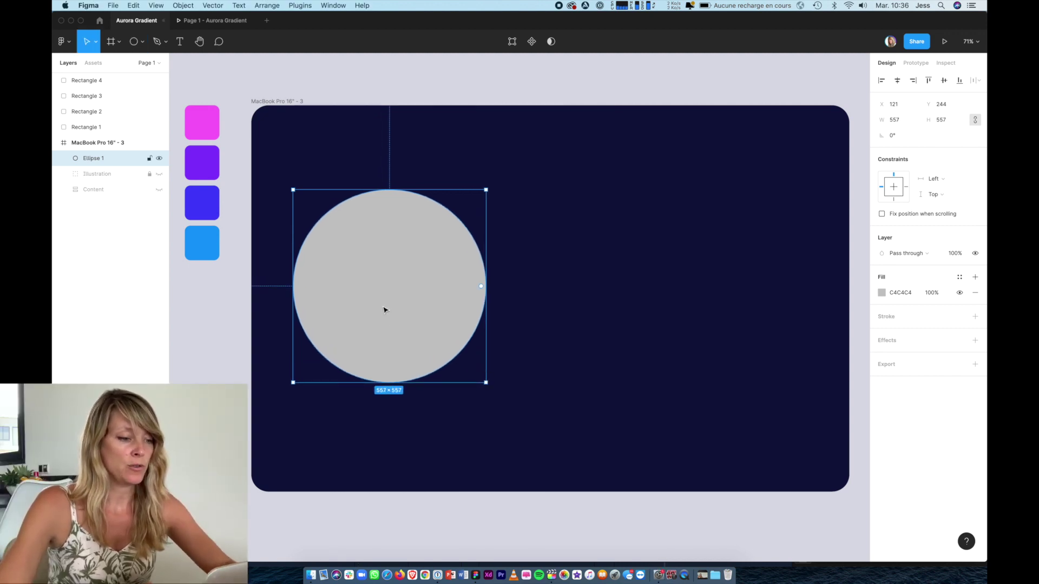
pyautogui.press('super+d')
pyautogui.press('super+d')
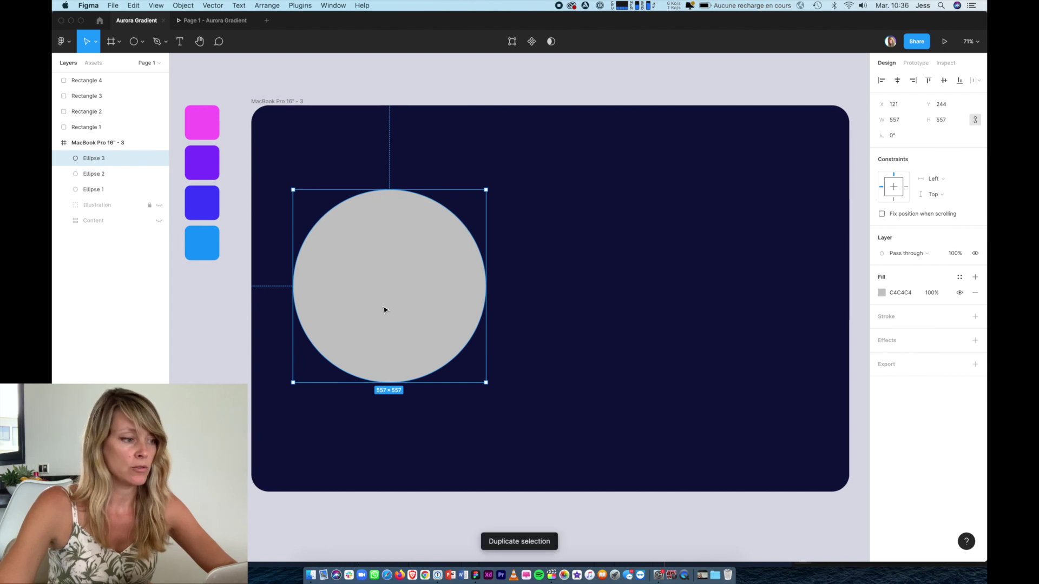
pyautogui.press('super+d')
pyautogui.press('super+d')
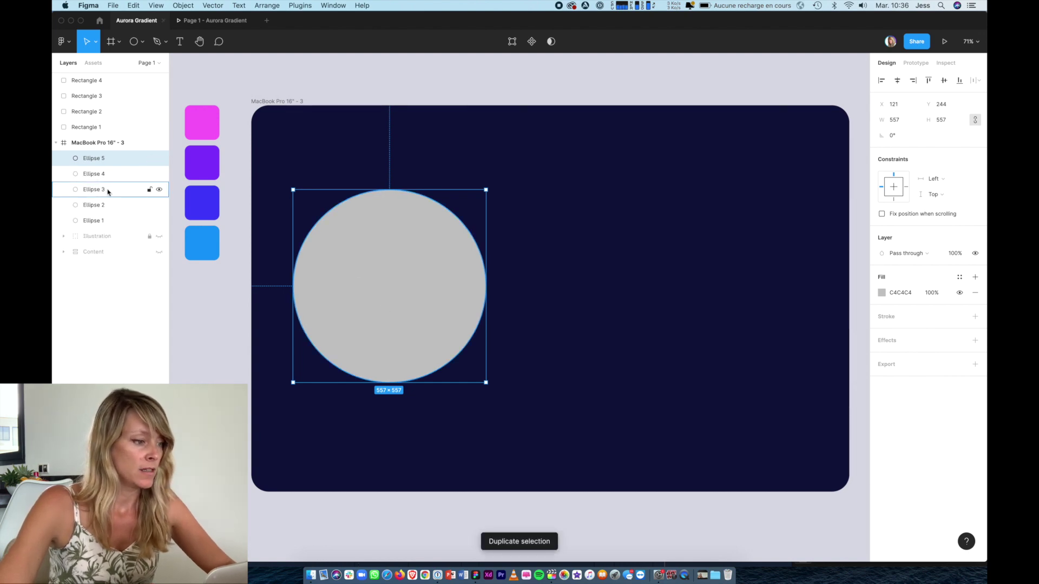
# Move the circle copies to the right side and the bottom-right and bottom-left corners
pyautogui.click(108, 192)
pyautogui.moveTo(440, 296); pyautogui.dragTo(743, 314)
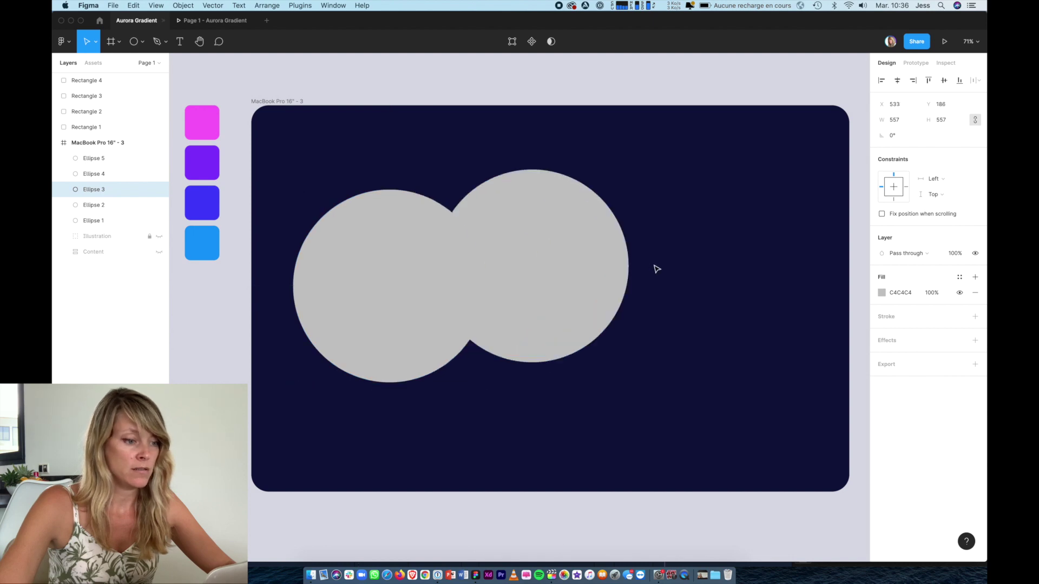
pyautogui.click(90, 174)
pyautogui.moveTo(390, 281)
pyautogui.mouseDown()
pyautogui.moveTo(717, 454)
pyautogui.moveTo(796, 440)
pyautogui.mouseUp()
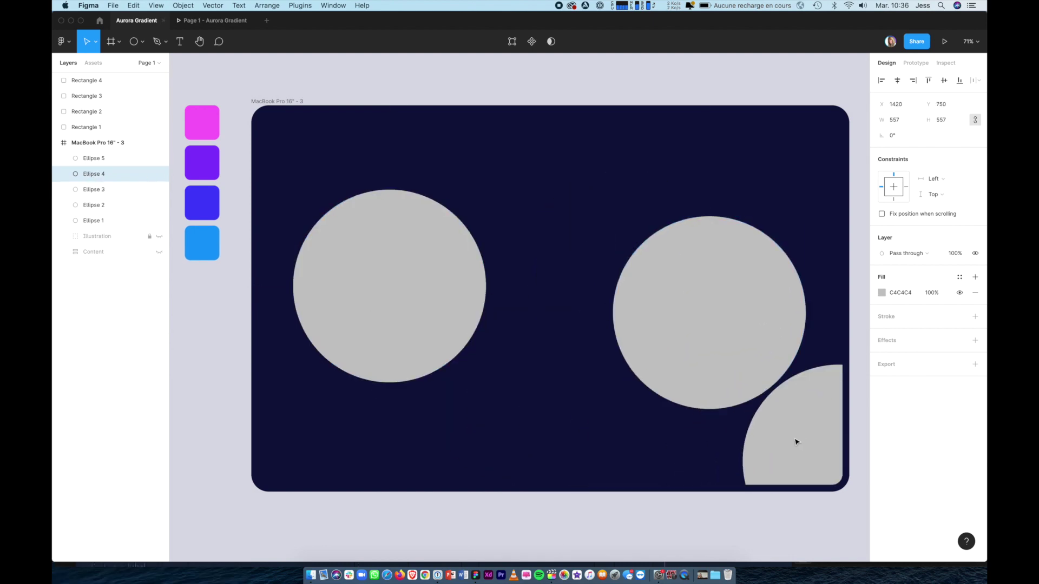
pyautogui.click(360, 298)
pyautogui.moveTo(360, 299)
pyautogui.mouseDown()
pyautogui.moveTo(302, 441)
pyautogui.moveTo(232, 470)
pyautogui.mouseUp()
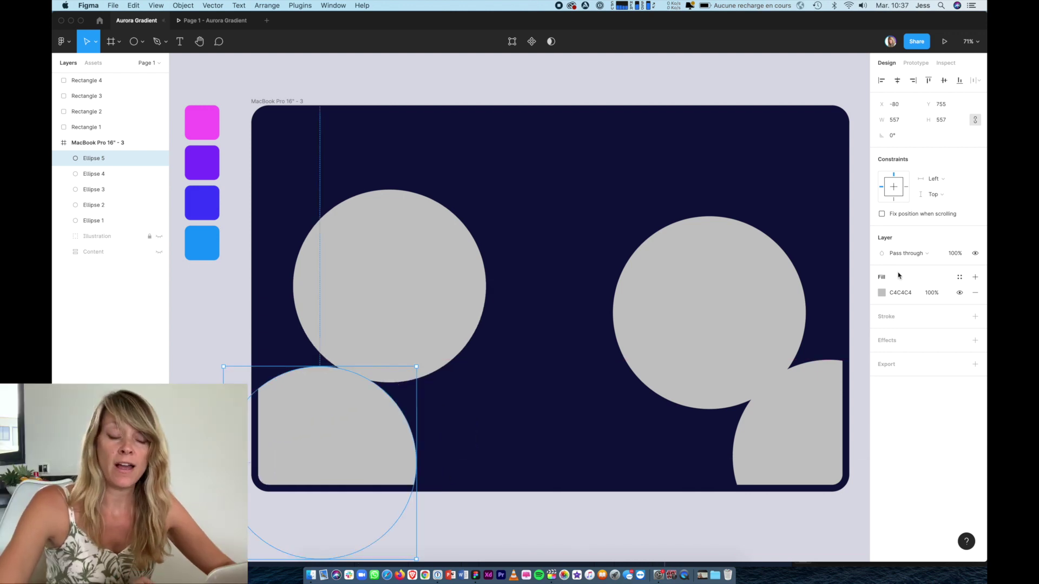
# Eyedrop the blue swatch onto a circle's fill, then undo it
pyautogui.click(880, 293)
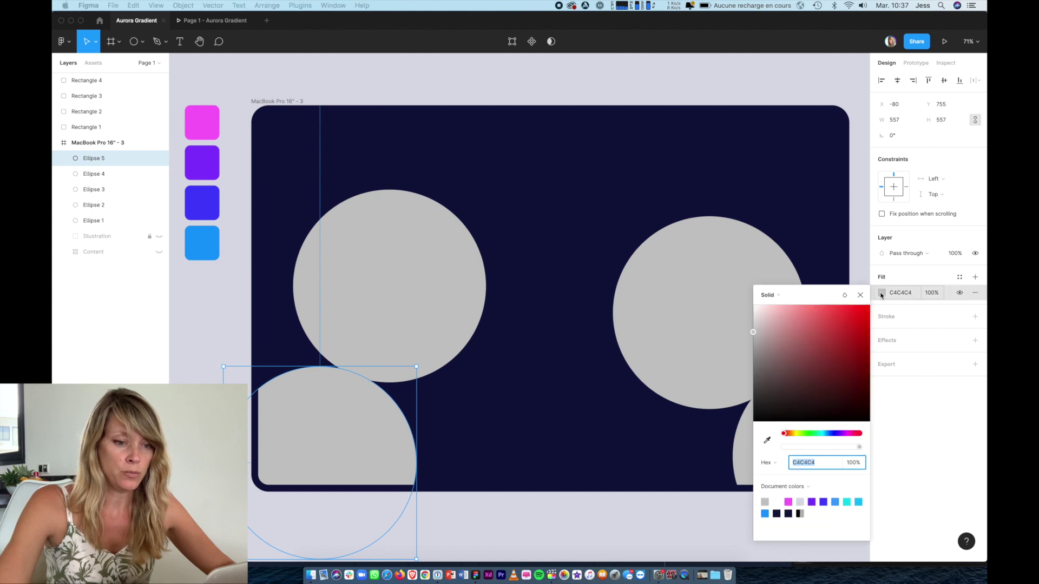
pyautogui.click(768, 441)
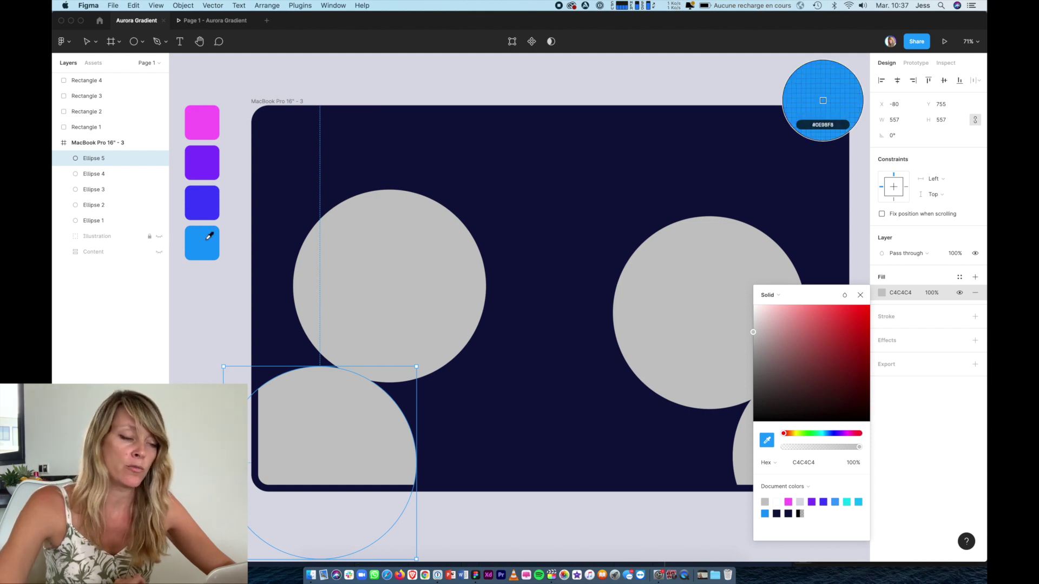
pyautogui.click(207, 241)
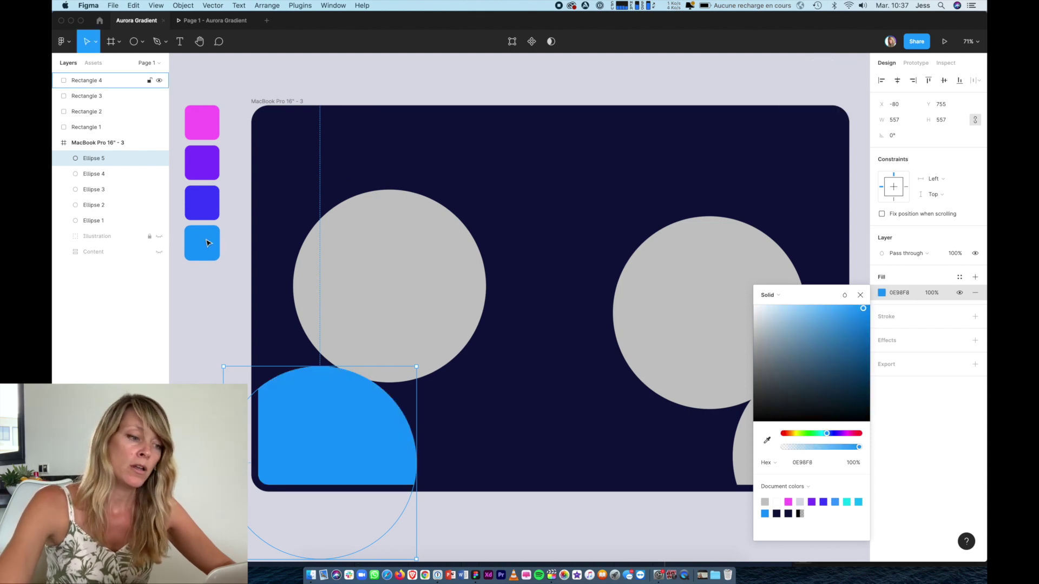
pyautogui.hotkey('ctrl', 'z')
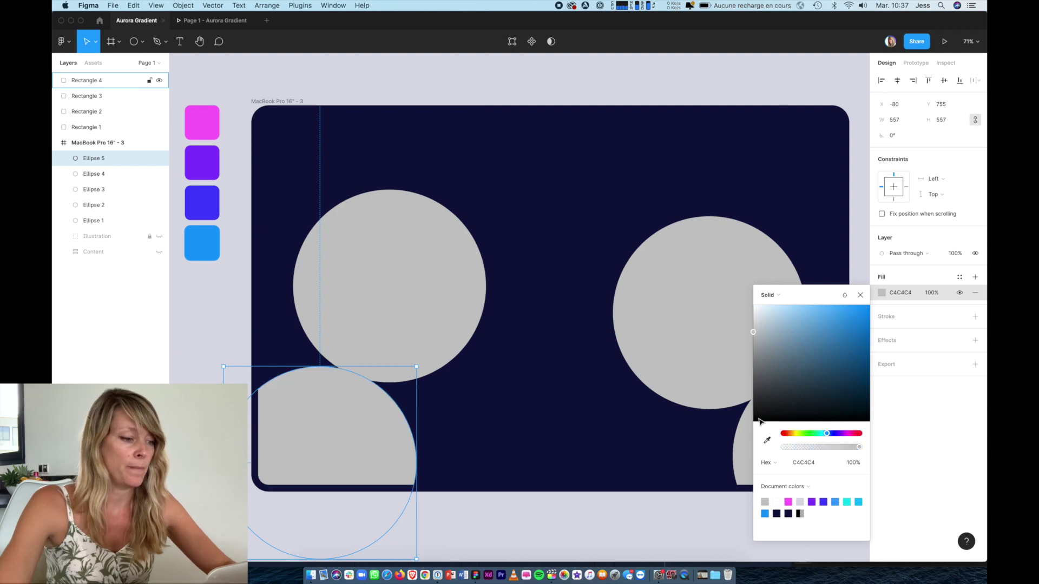
# Colour the bottom-left circle with the magenta swatch using the eyedropper
pyautogui.press('i')
pyautogui.click(202, 123)
pyautogui.press('Tab')
pyautogui.press('i')
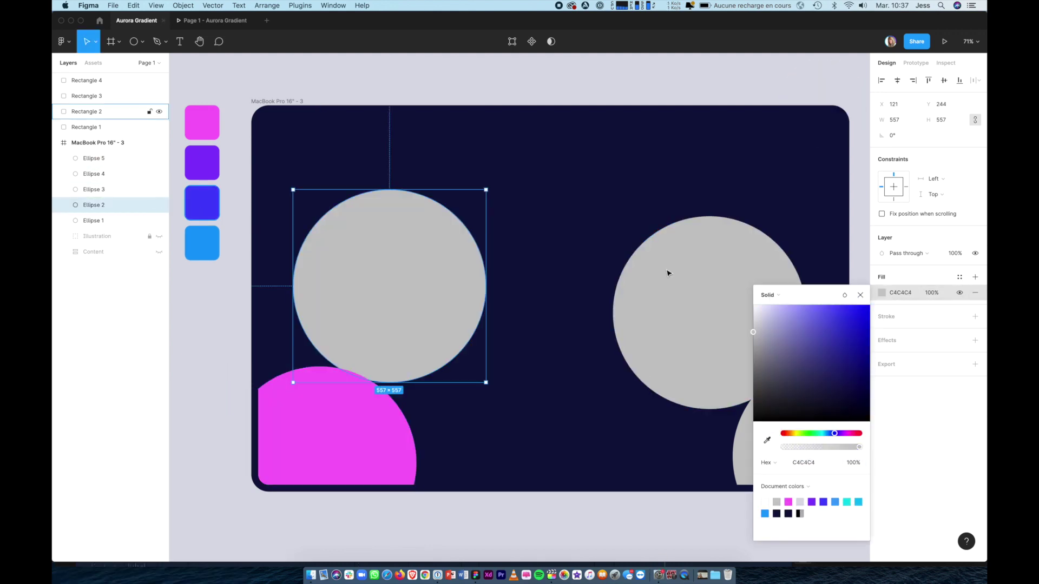
# Eyedrop blue onto the upper-left circle, indigo onto the right, purple onto the bottom-right
pyautogui.click(202, 243)
pyautogui.press('Tab')
pyautogui.press('i')
pyautogui.click(202, 203)
pyautogui.press('Tab')
pyautogui.press('i')
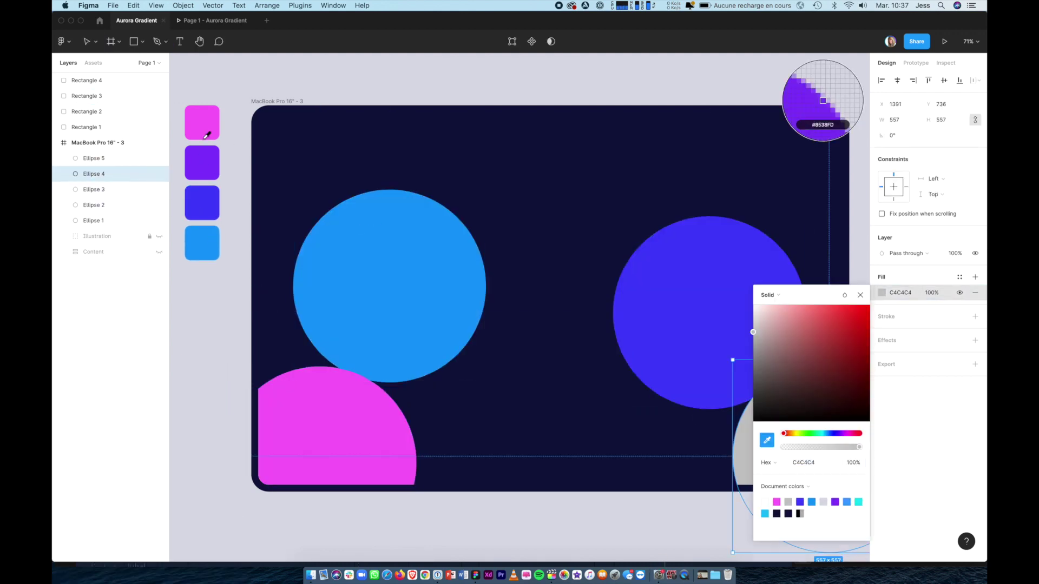
pyautogui.click(202, 163)
pyautogui.press('Tab')
pyautogui.keyDown('shift'); pyautogui.click(98, 205); pyautogui.keyUp('shift')
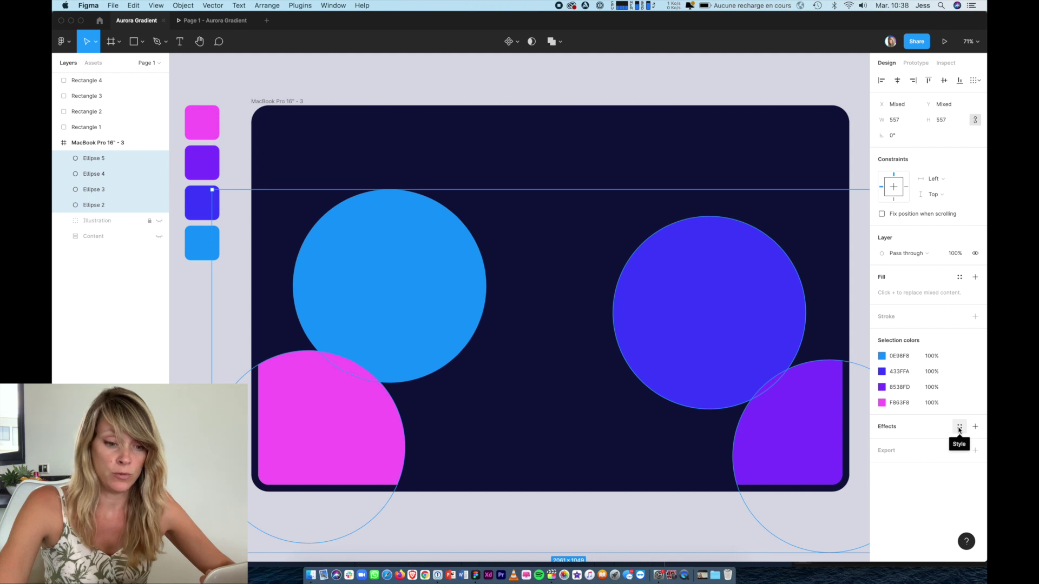
# Give all four circles a Layer blur effect of 200
pyautogui.click(977, 431)
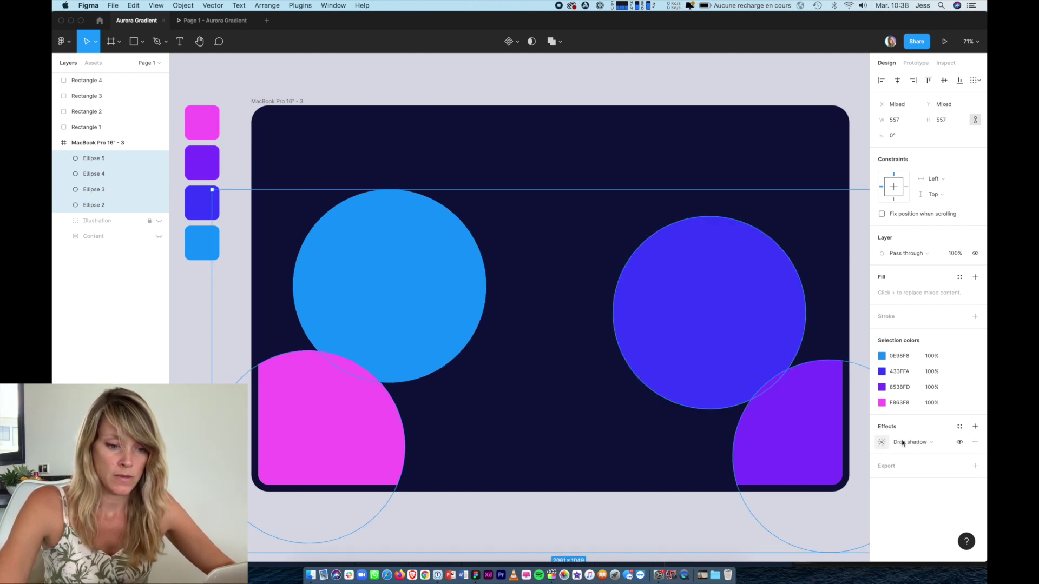
pyautogui.click(941, 445)
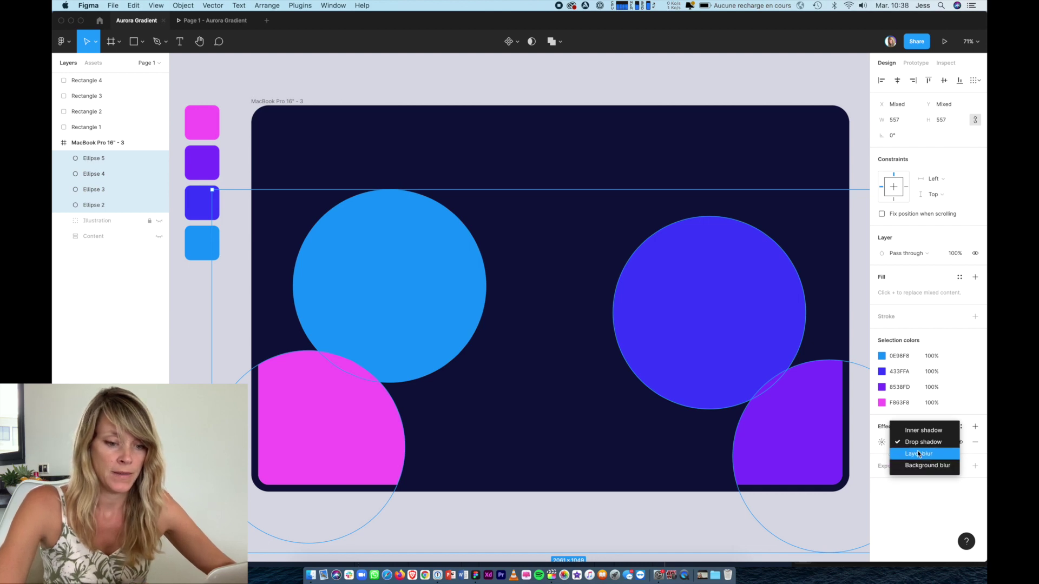
pyautogui.click(918, 454)
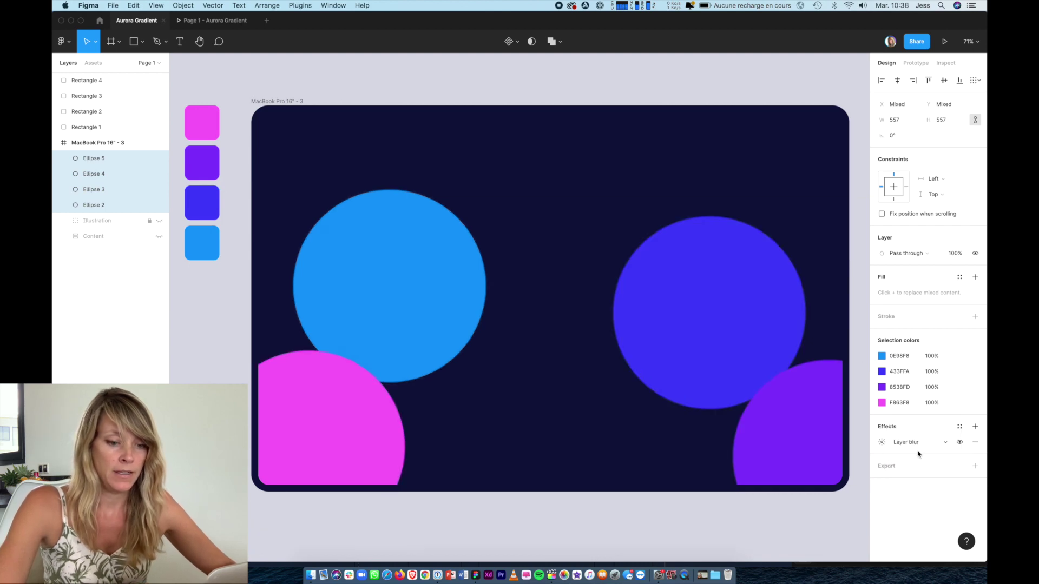
pyautogui.click(882, 443)
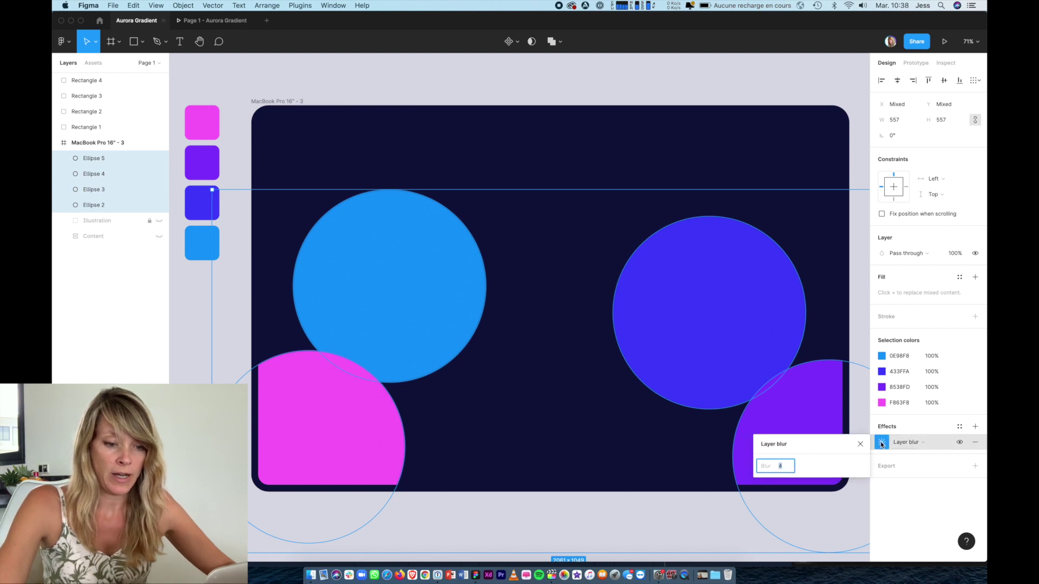
pyautogui.write('200')
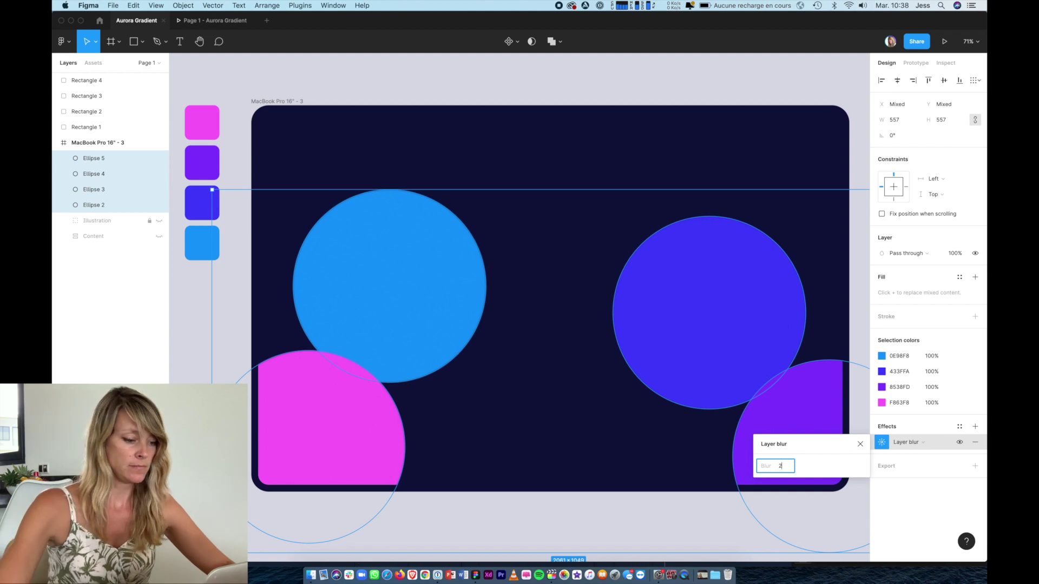
pyautogui.press('Return')
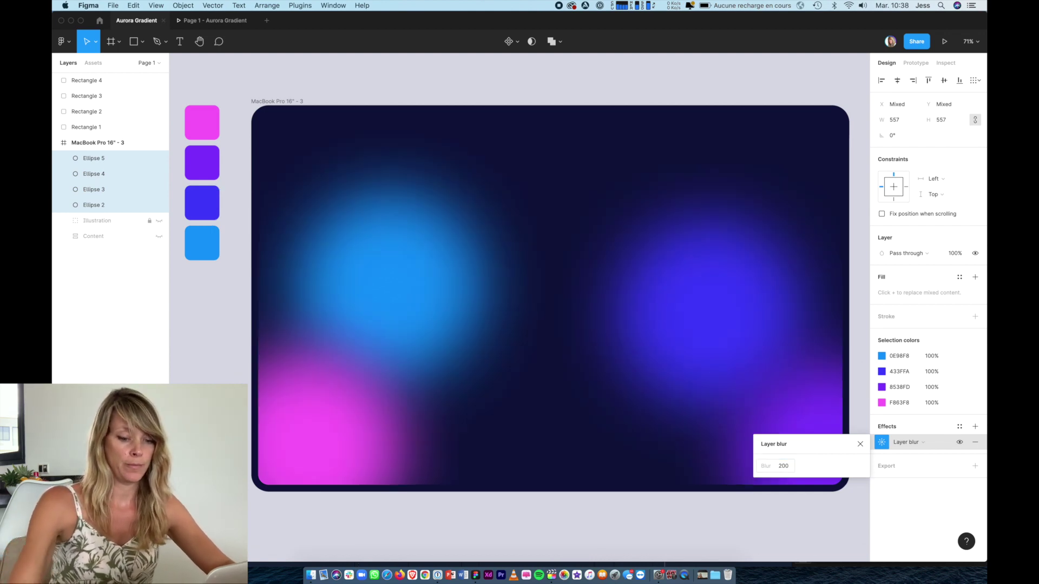
# Enlarge the blue upper-left circle to about 817 px and set its fill opacity to 60%
pyautogui.click(860, 445)
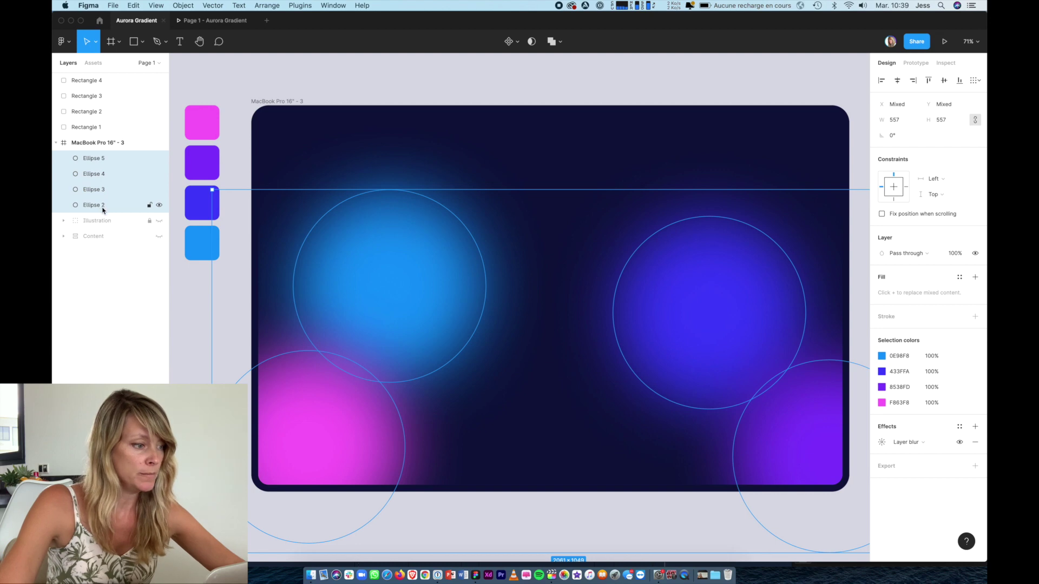
pyautogui.click(103, 210)
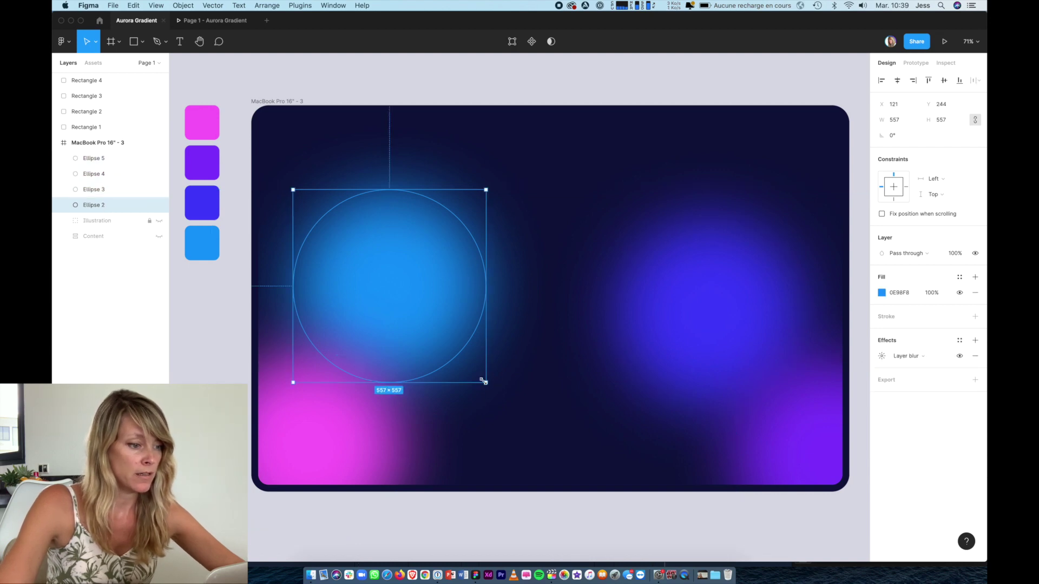
pyautogui.moveTo(496, 391); pyautogui.dragTo(576, 472)
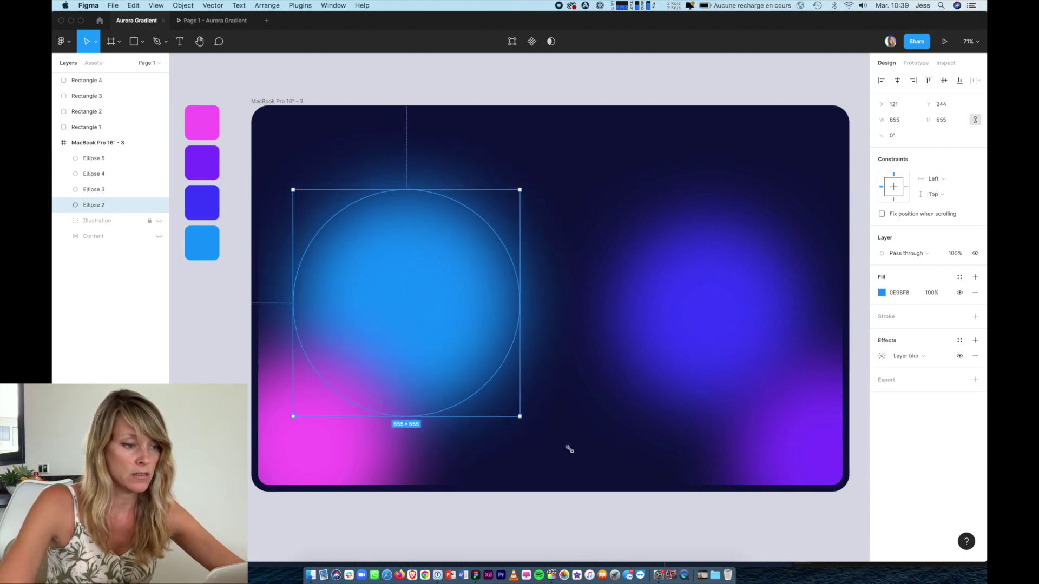
pyautogui.click(930, 293)
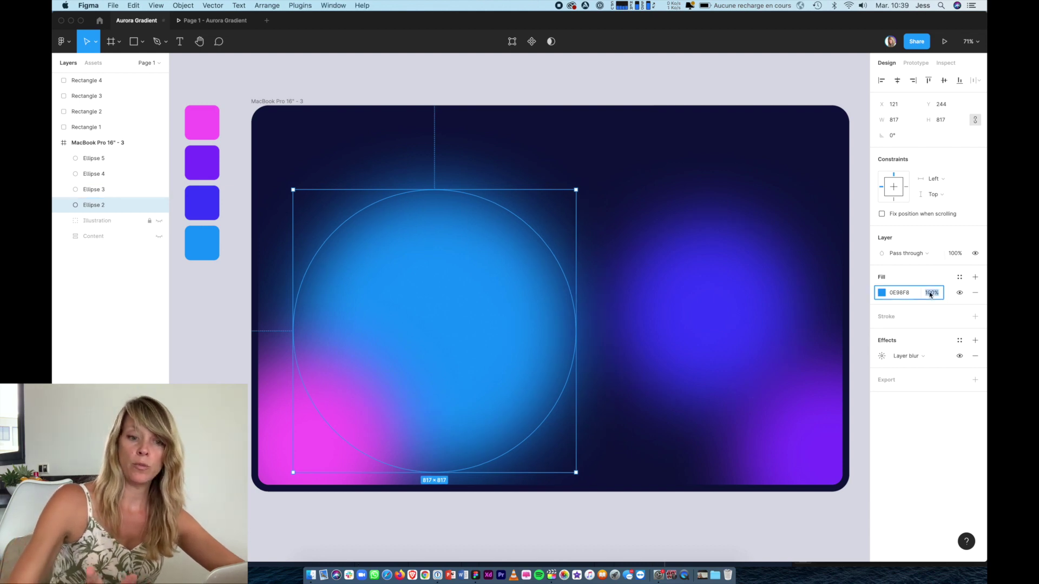
pyautogui.write('60')
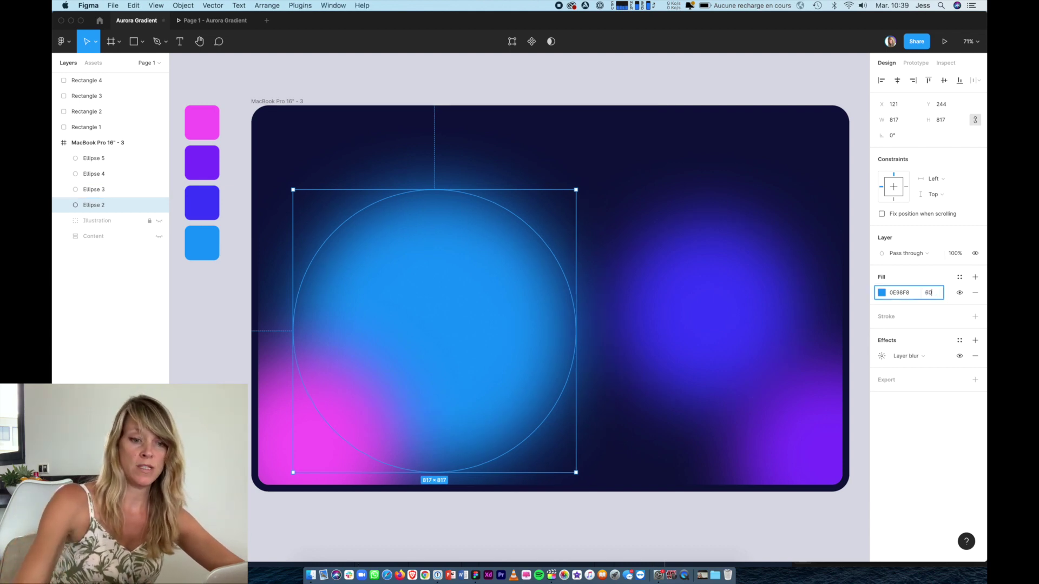
pyautogui.press('Return')
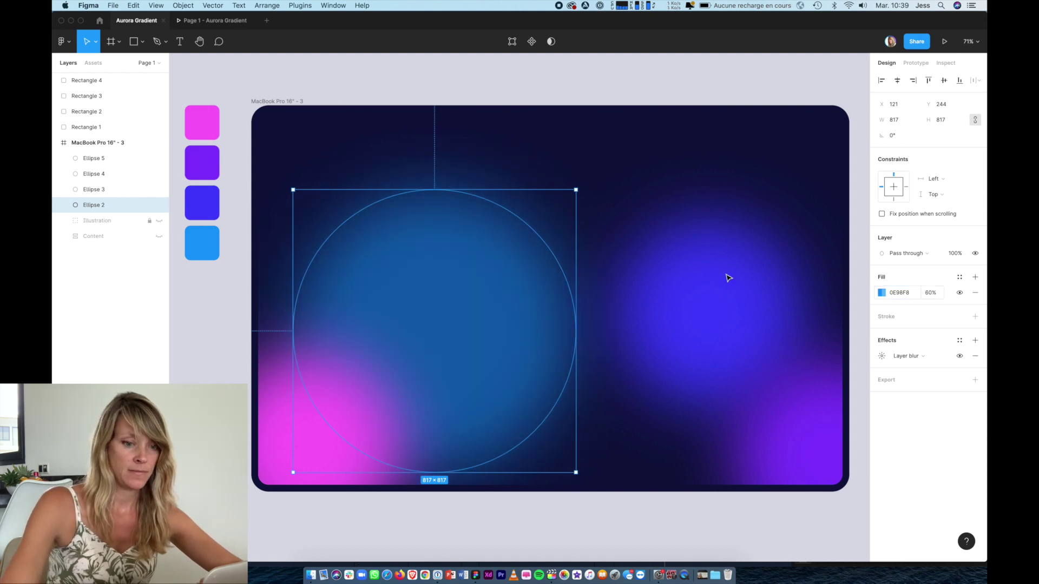
# Enlarge the indigo circle toward the lower left and set the pink glow's fill opacity to 70%
pyautogui.click(685, 285)
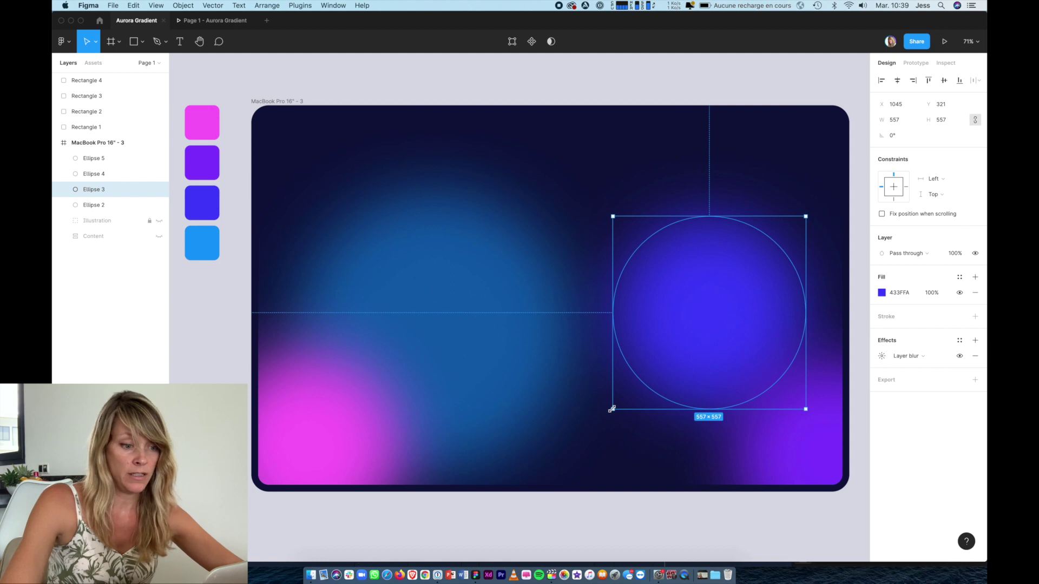
pyautogui.moveTo(612, 409); pyautogui.dragTo(561, 461)
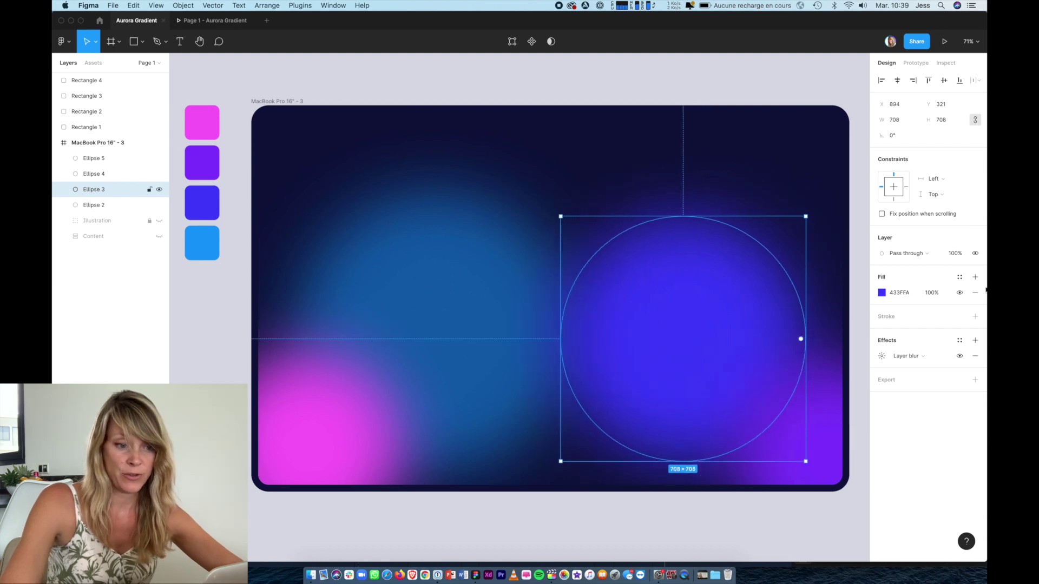
pyautogui.click(813, 432)
pyautogui.click(94, 158)
pyautogui.click(931, 294)
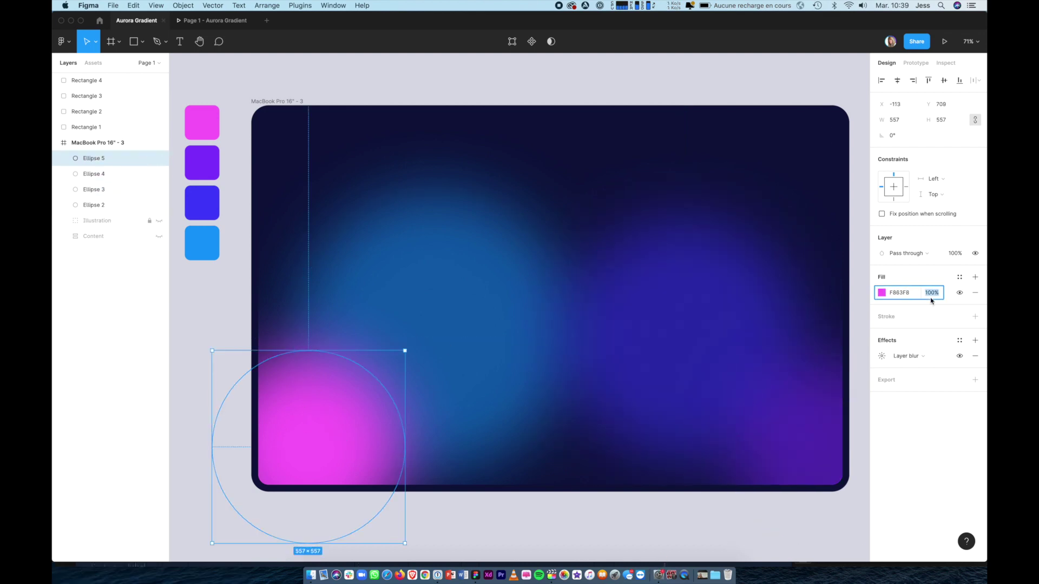
# Resize the blue Ellipse 2 glow to 903×903 with 50% fill opacity
pyautogui.click(93, 205)
pyautogui.moveTo(575, 476); pyautogui.dragTo(605, 502)
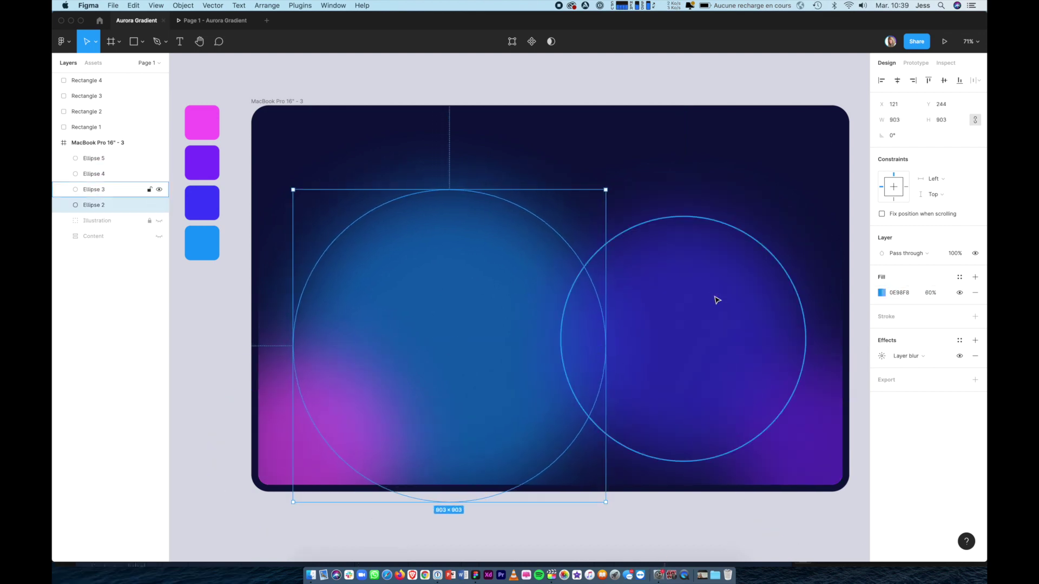
pyautogui.click(930, 293)
pyautogui.write('50')
pyautogui.press('Return')
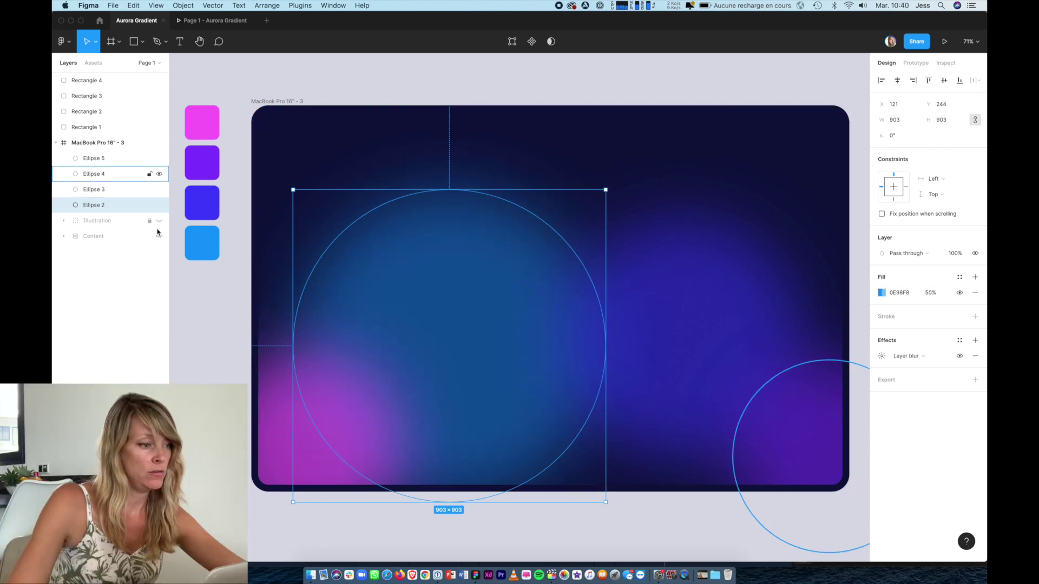
# Show the Illustration and Content layers again and wrap Ellipses 2–5 in a new frame
pyautogui.click(159, 221)
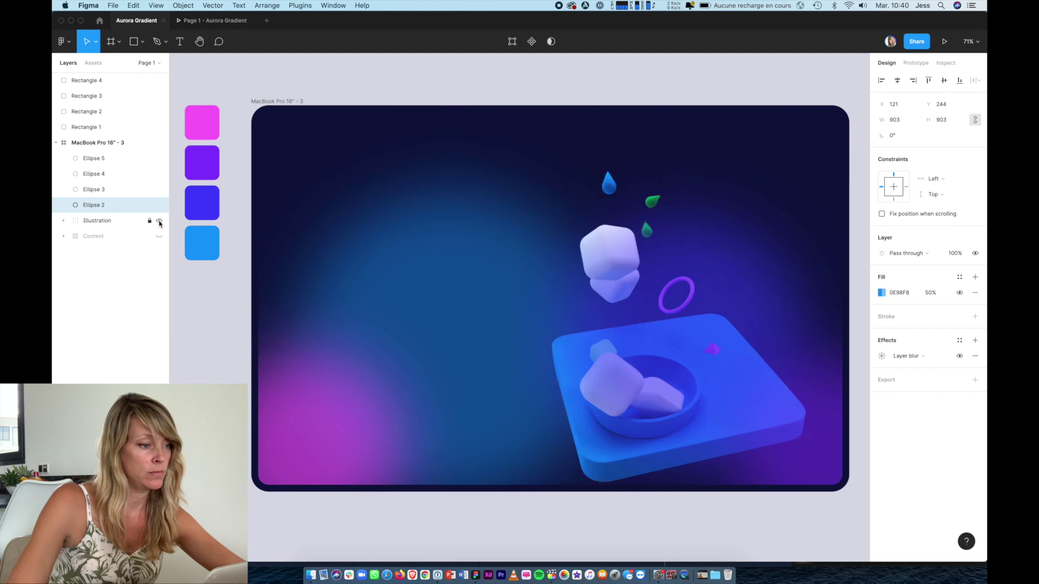
pyautogui.click(159, 236)
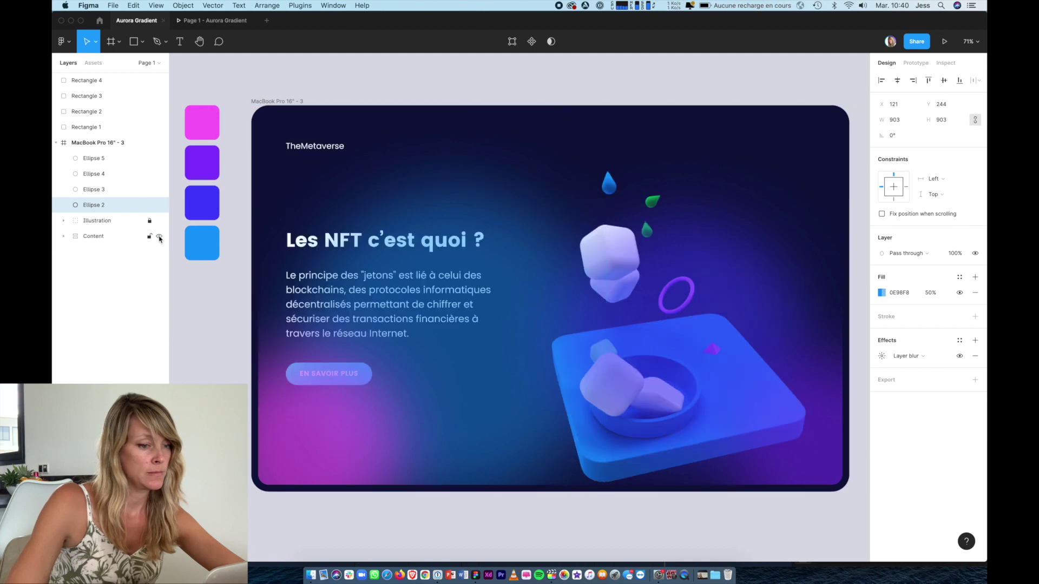
pyautogui.click(76, 208)
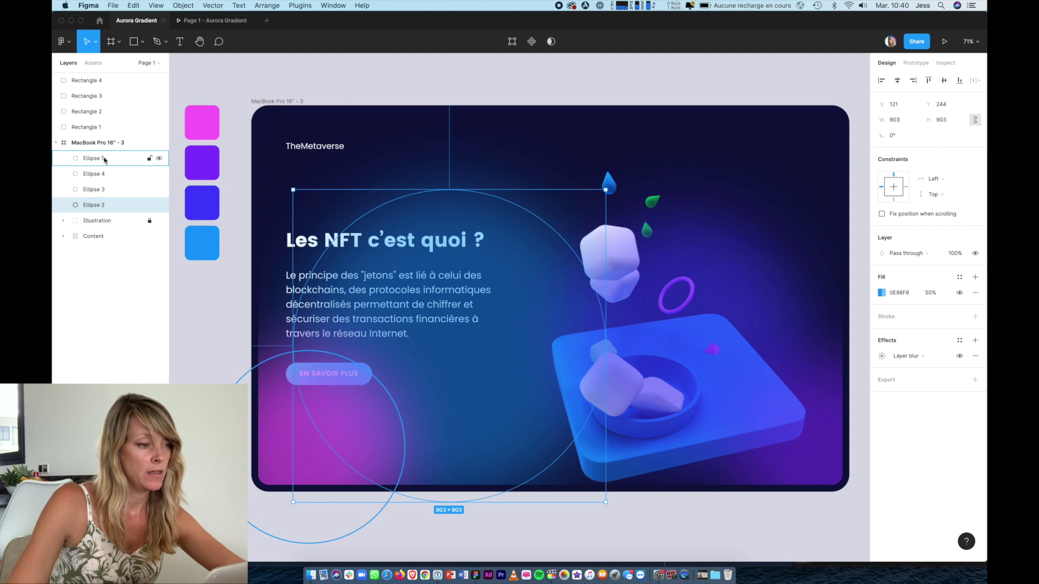
pyautogui.keyDown('shift'); pyautogui.click(104, 159); pyautogui.keyUp('shift')
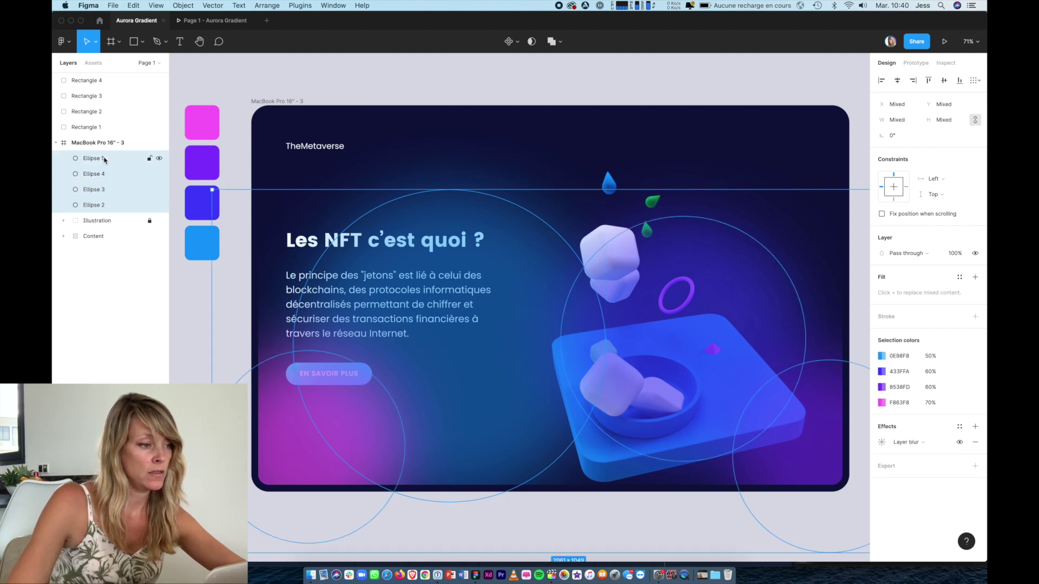
pyautogui.rightClick(105, 161)
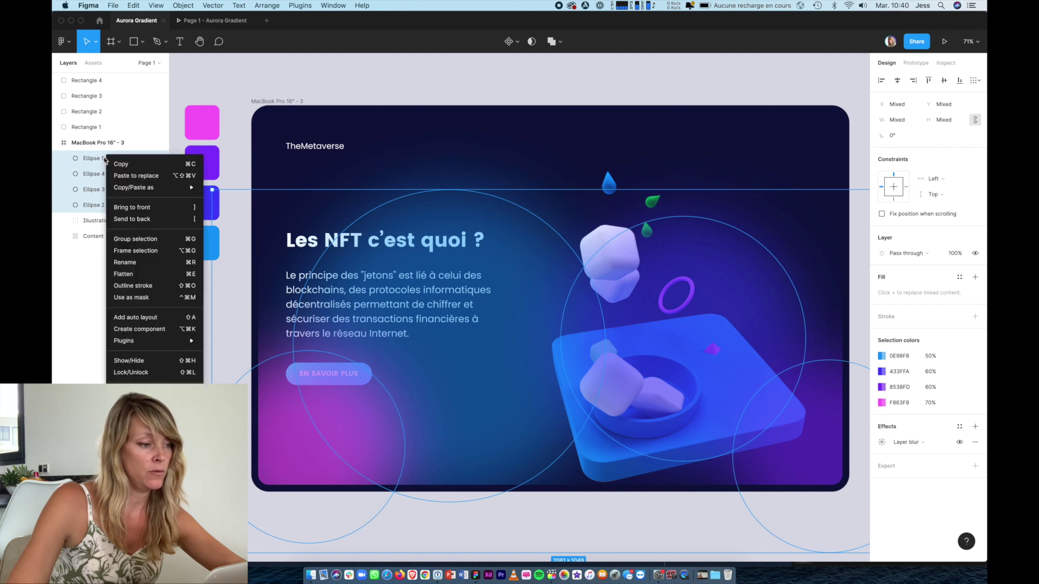
pyautogui.click(129, 251)
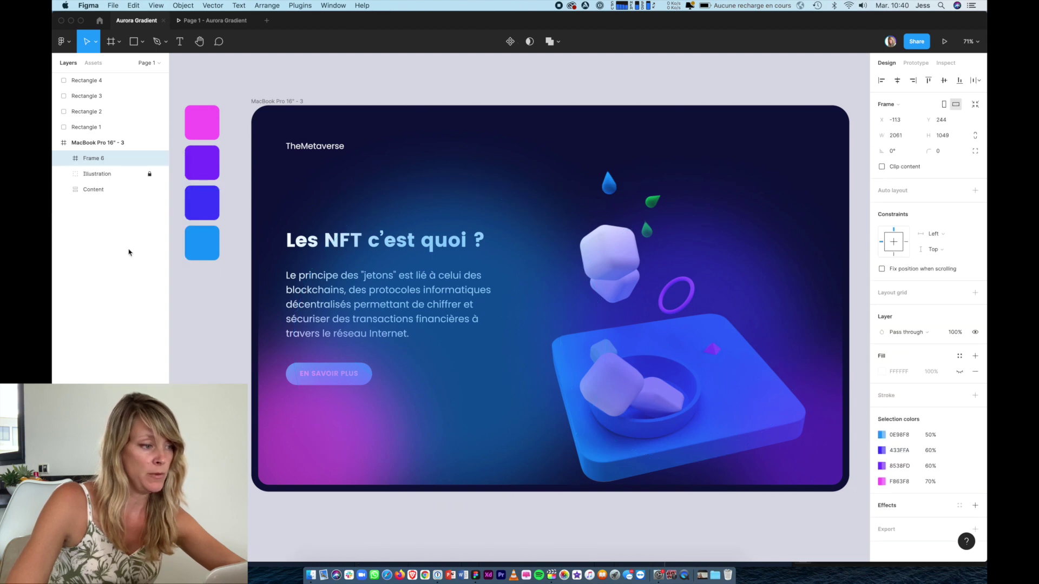
# Name the new frame BG and move it below the Content layer
pyautogui.doubleClick(92, 159)
pyautogui.write('BG')
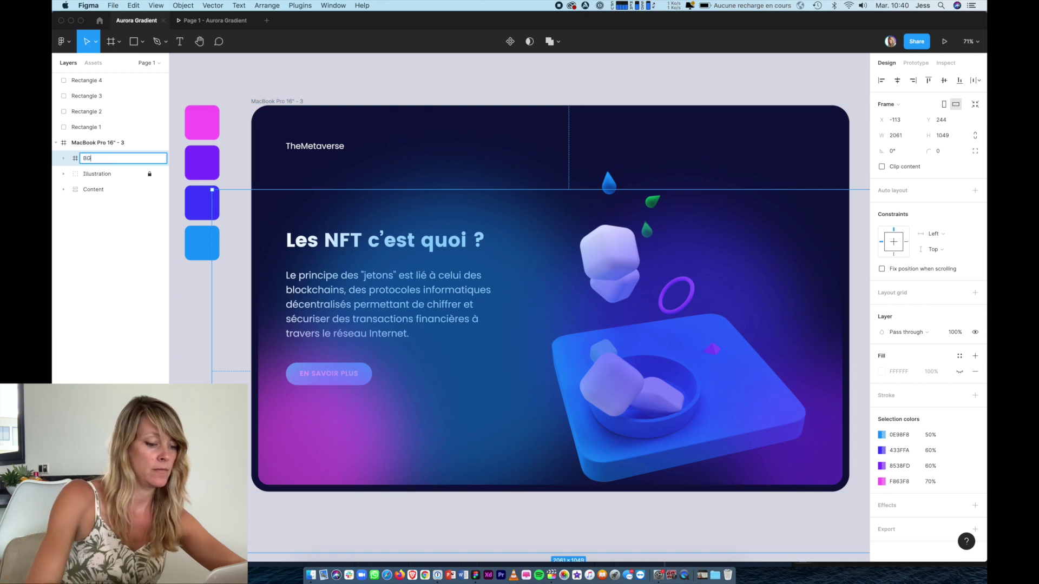
pyautogui.press('Return')
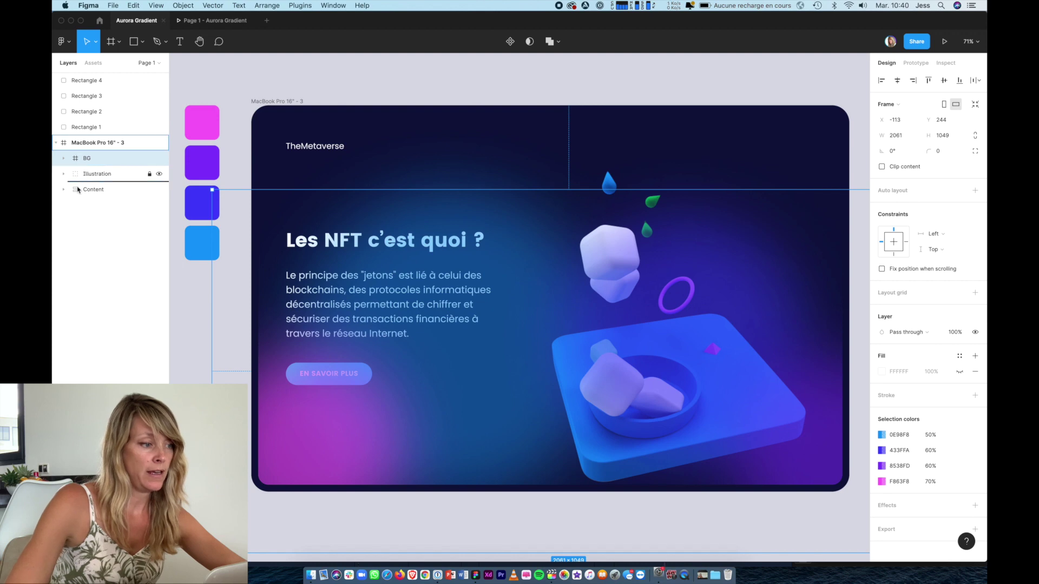
pyautogui.moveTo(77, 198); pyautogui.dragTo(79, 204)
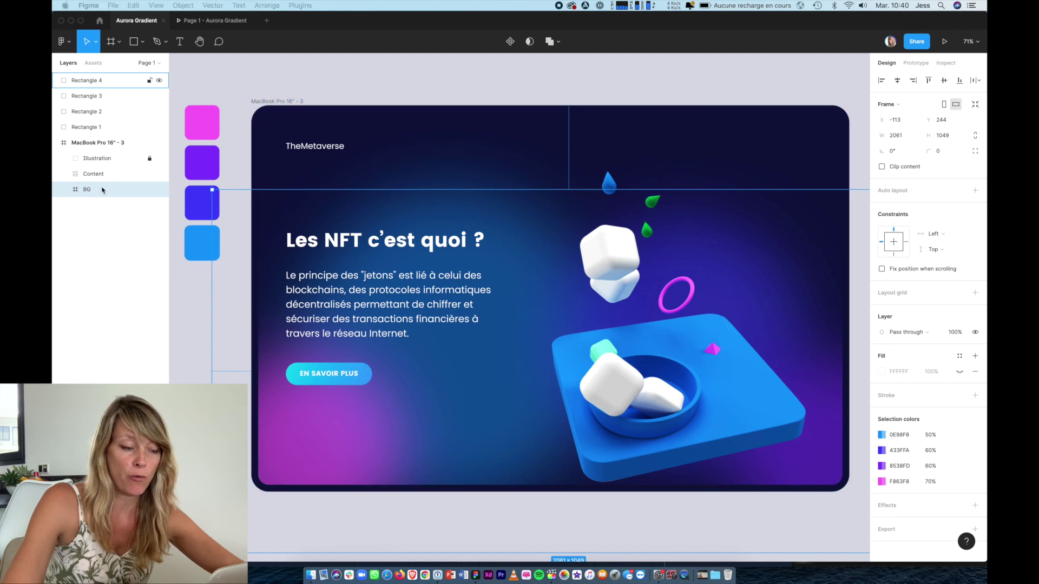
# Duplicate the pink Ellipse 5 glow and shift the copy to the right
pyautogui.click(64, 190)
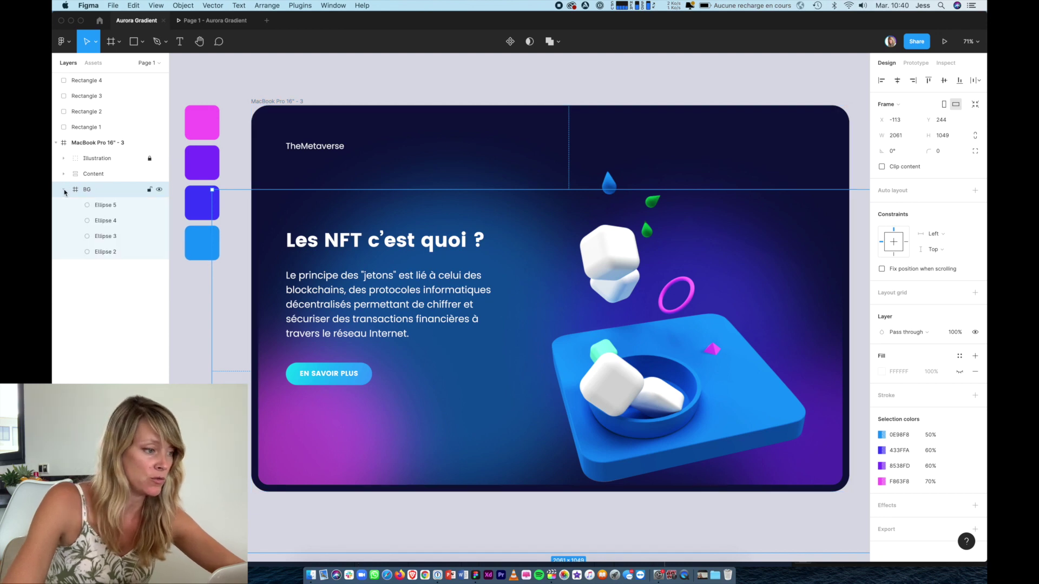
pyautogui.click(117, 205)
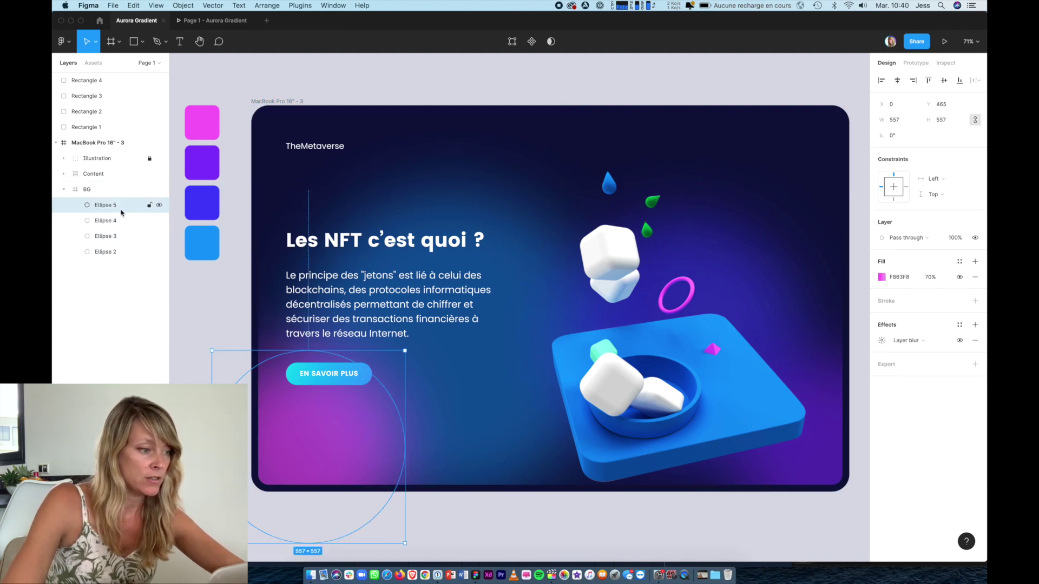
pyautogui.press('super+d')
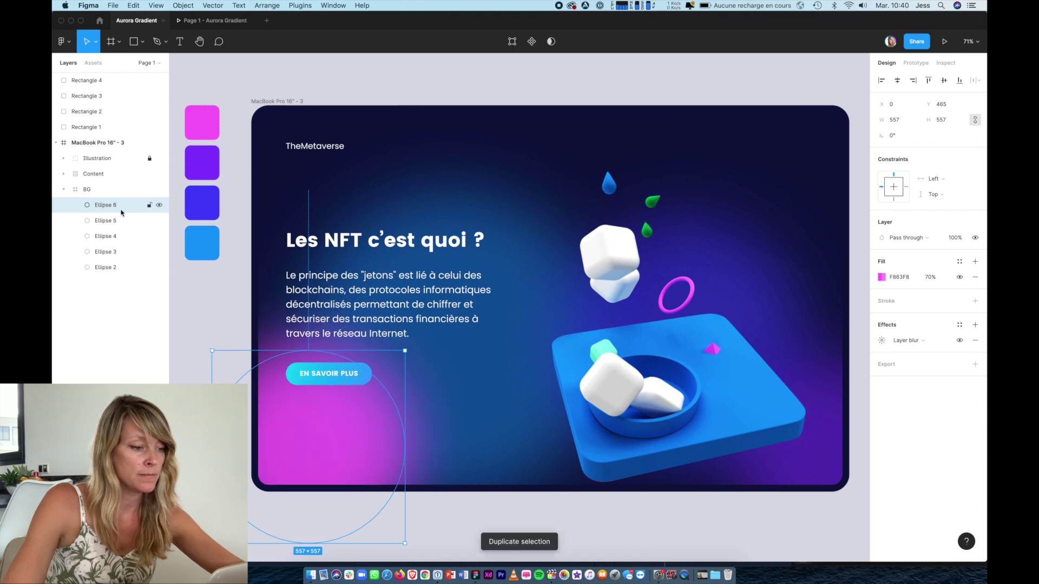
pyautogui.hotkey('shift', 'Right')
pyautogui.hotkey('shift', 'Right')
pyautogui.hotkey('shift', 'Right')
pyautogui.hotkey('shift', 'Right')
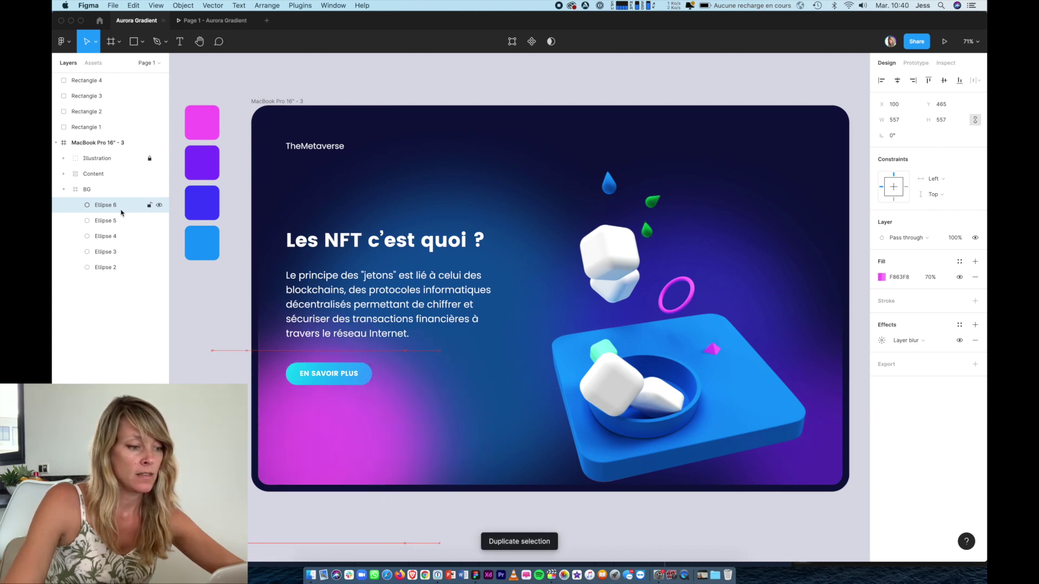
pyautogui.hotkey('shift', 'Right')
pyautogui.hotkey('shift', 'Right')
pyautogui.hotkey('shift', 'Right')
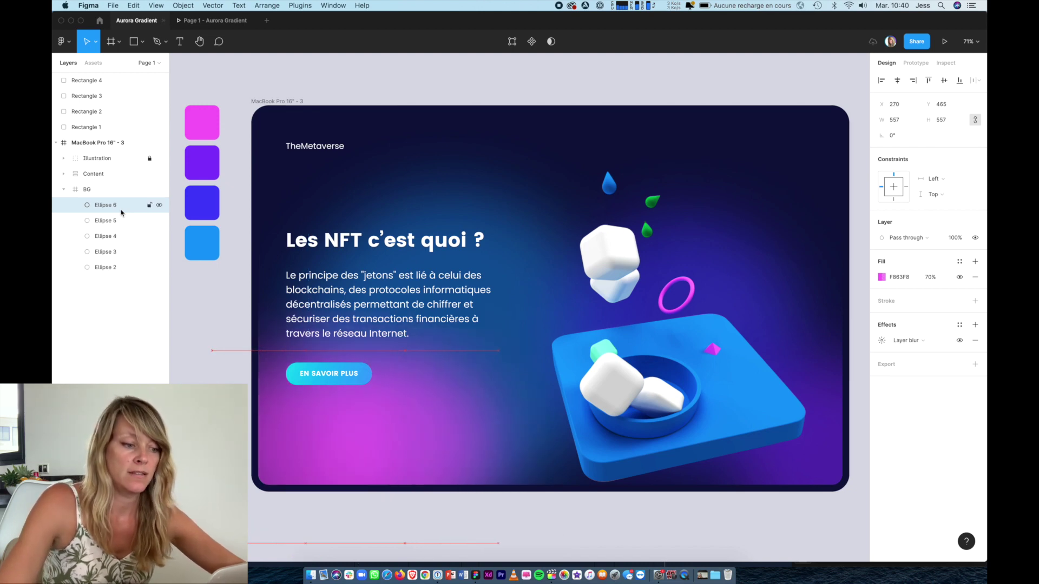
pyautogui.hotkey('shift', 'Right')
pyautogui.hotkey('shift', 'Right')
pyautogui.hotkey('shift', 'Right')
pyautogui.hotkey('shift', 'Right')
pyautogui.hotkey('shift', 'Right')
pyautogui.hotkey('shift', 'Right')
pyautogui.hotkey('shift', 'Right')
pyautogui.hotkey('shift', 'Right')
pyautogui.hotkey('shift', 'Right')
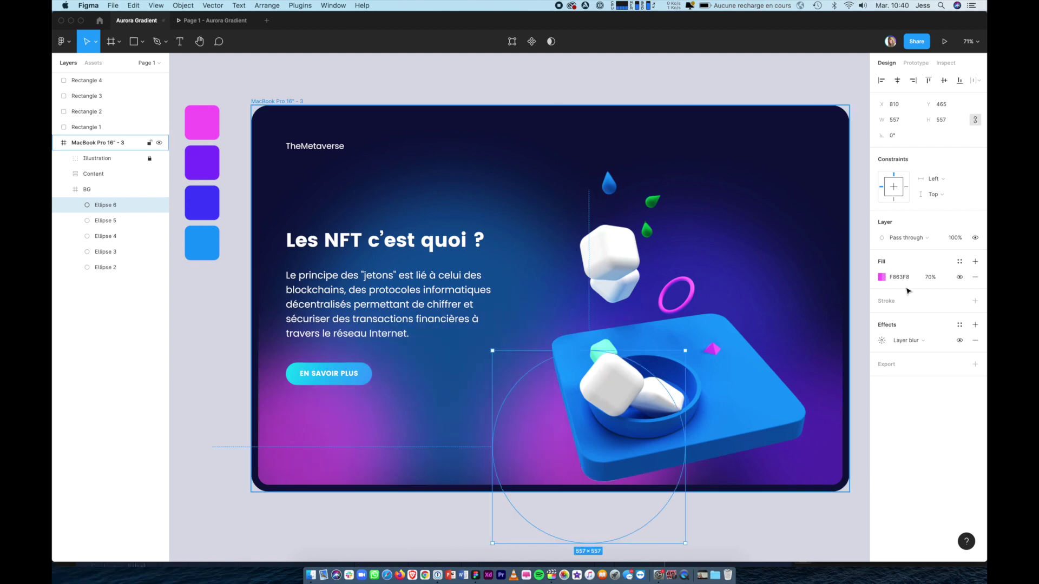
# Give the copy a pale blue D6EEFF fill, starting from the blue swatch
pyautogui.click(882, 277)
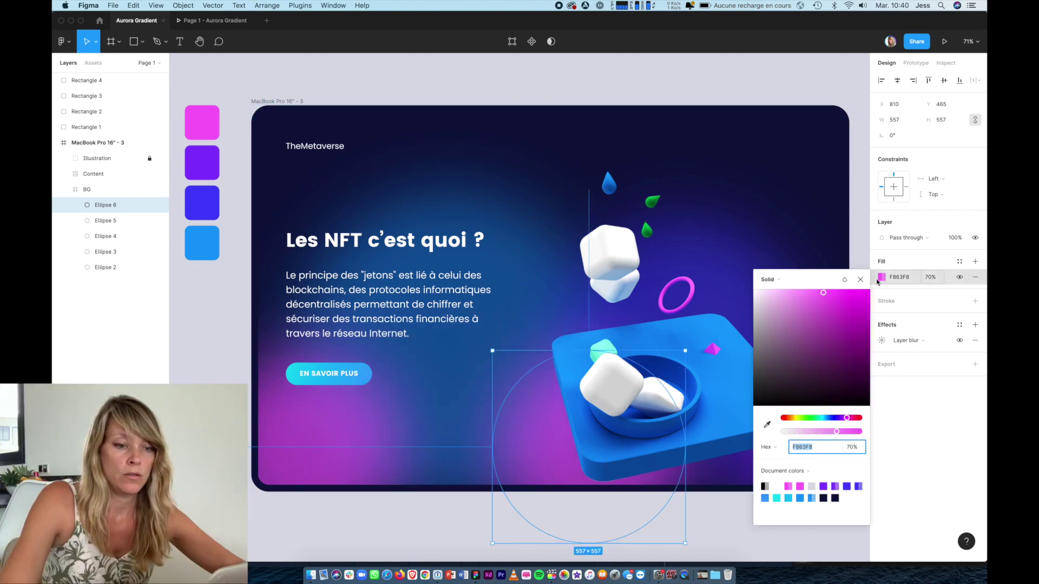
pyautogui.click(767, 426)
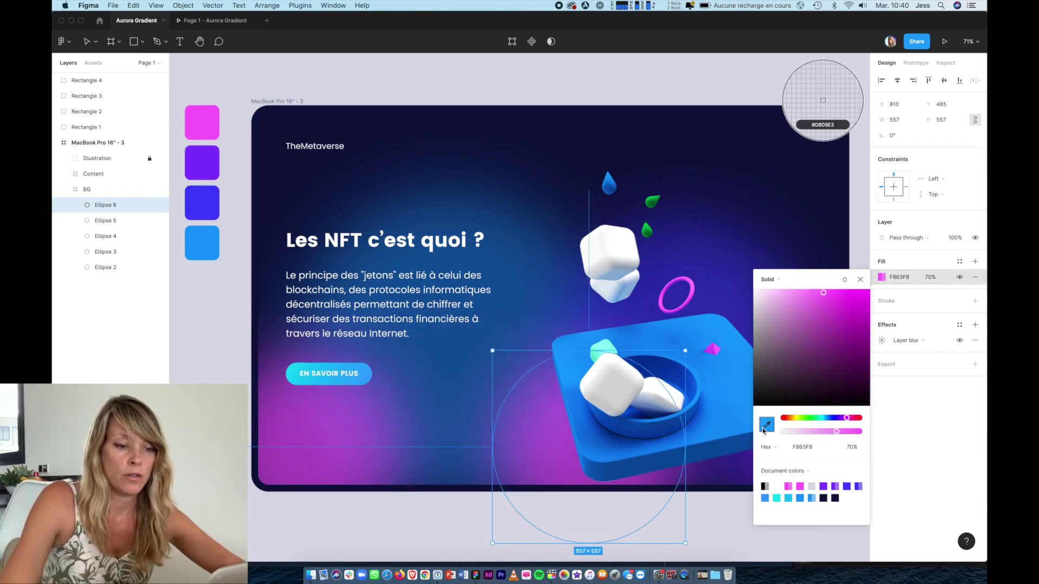
pyautogui.click(204, 245)
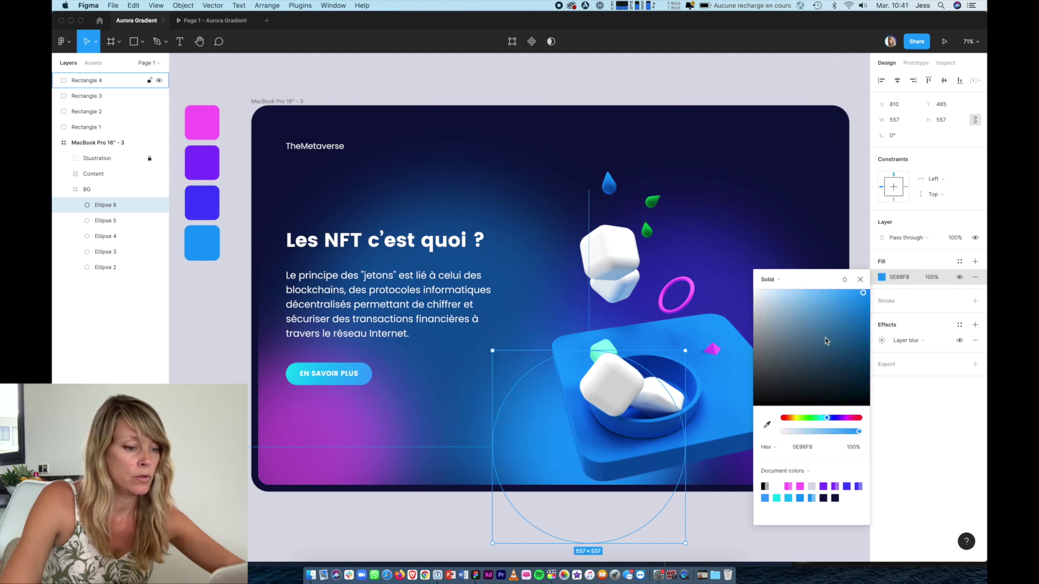
pyautogui.click(777, 296)
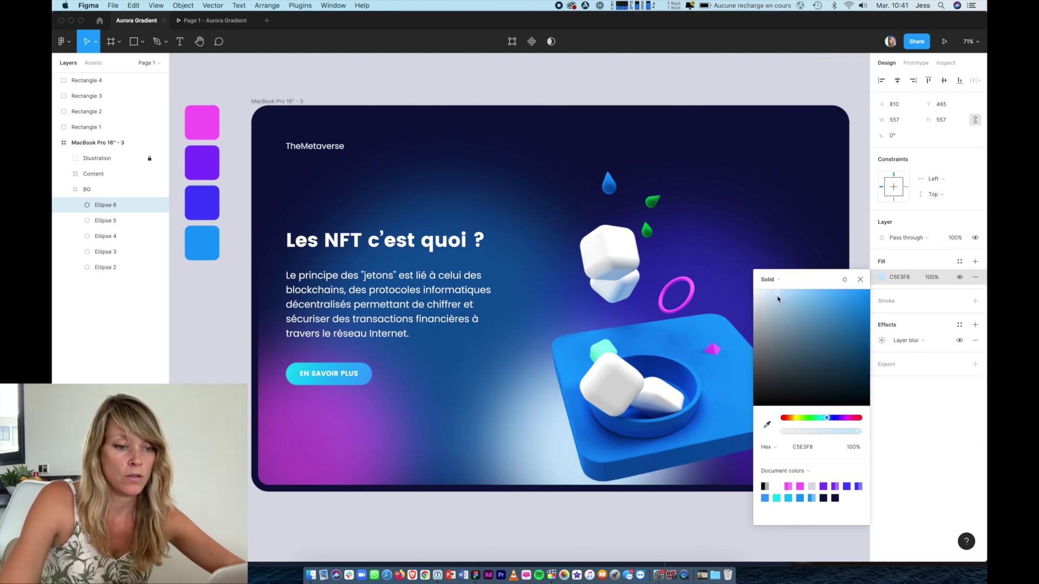
pyautogui.moveTo(777, 295); pyautogui.dragTo(771, 290)
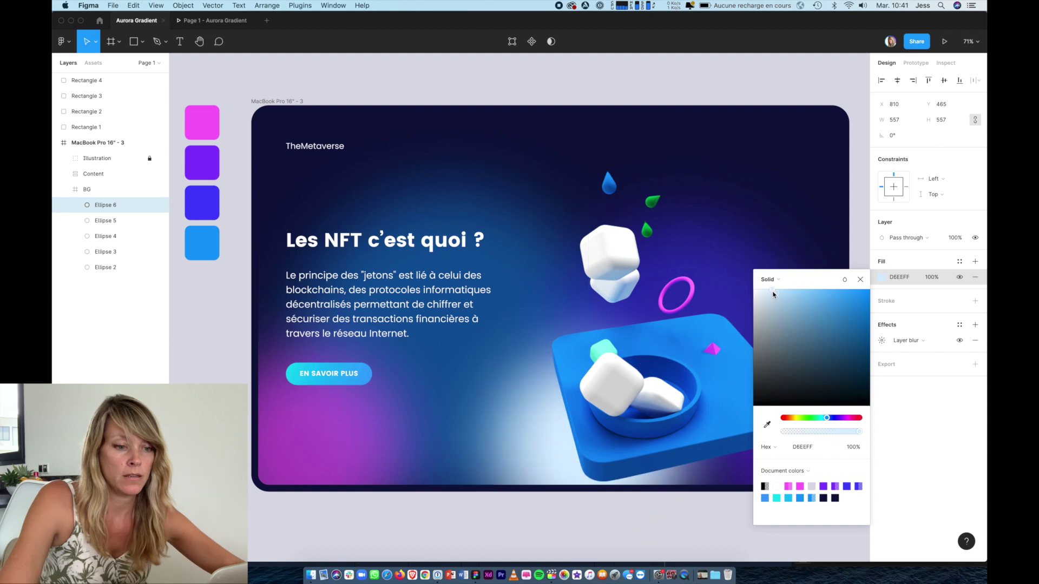
pyautogui.click(861, 280)
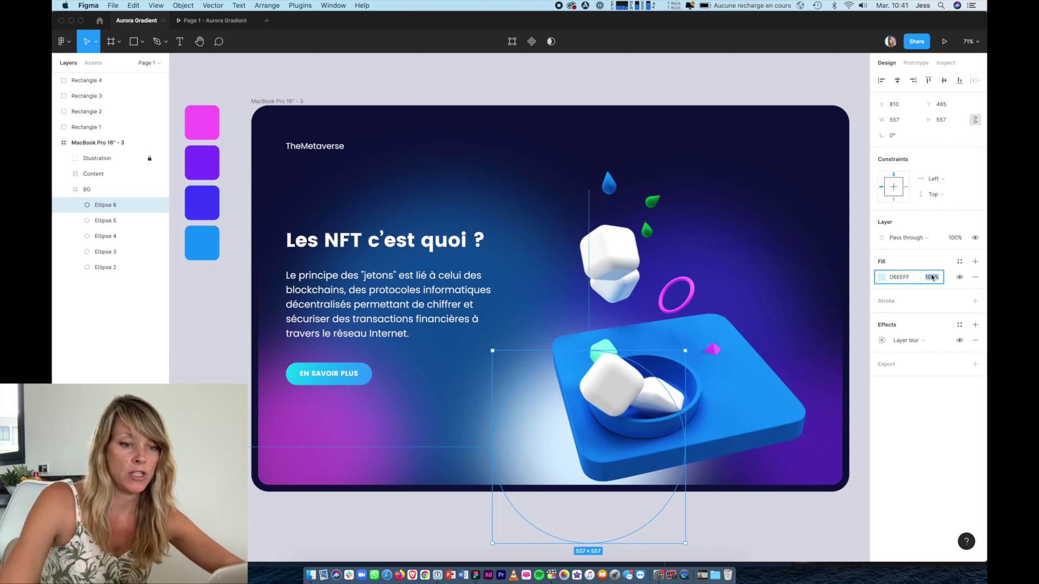
# Set the pale blue glow's fill opacity to 60% and nudge it slightly down
pyautogui.write('4')
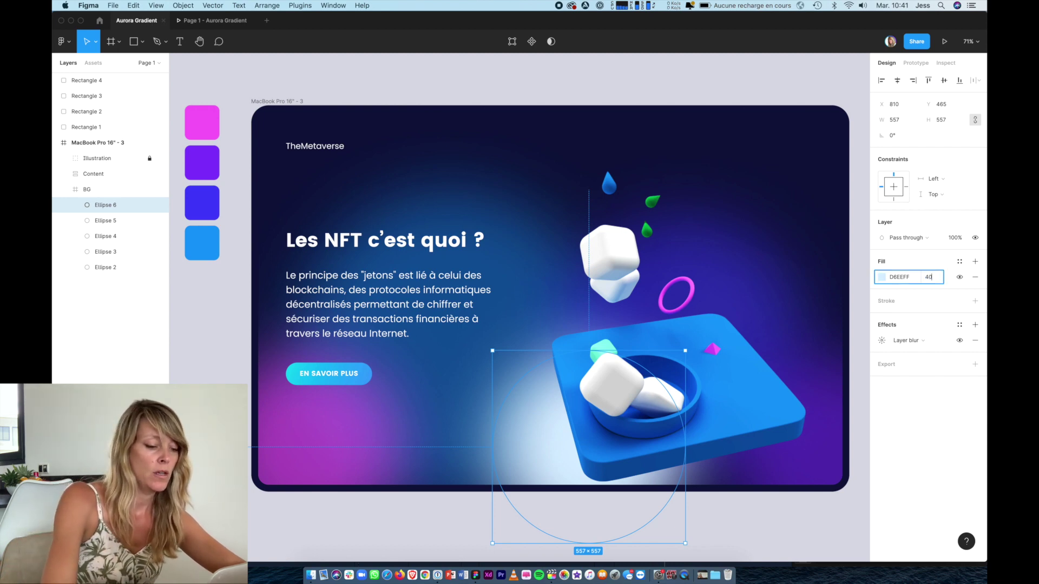
pyautogui.write('0')
pyautogui.press('Return')
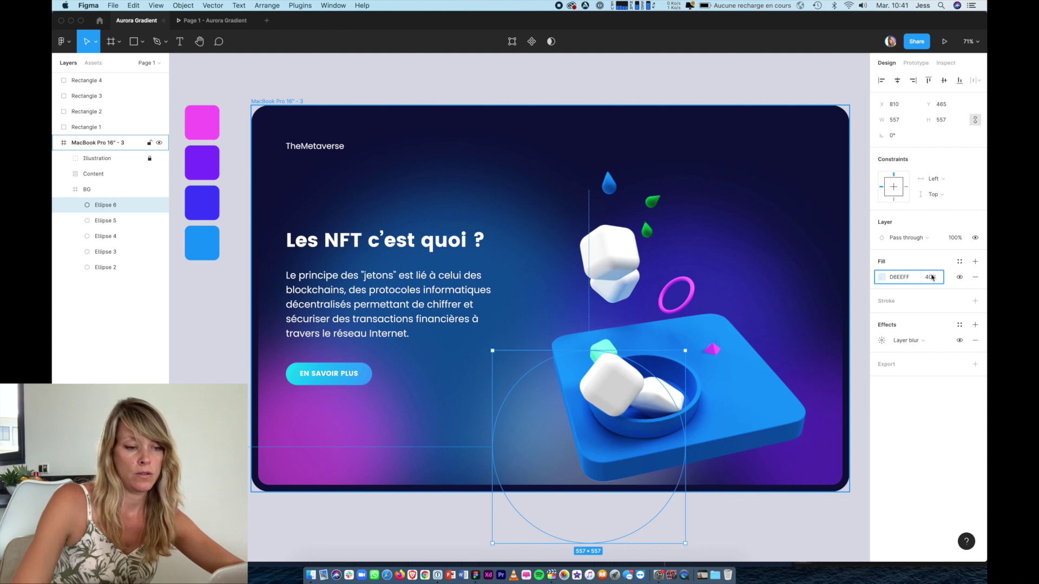
pyautogui.write('0')
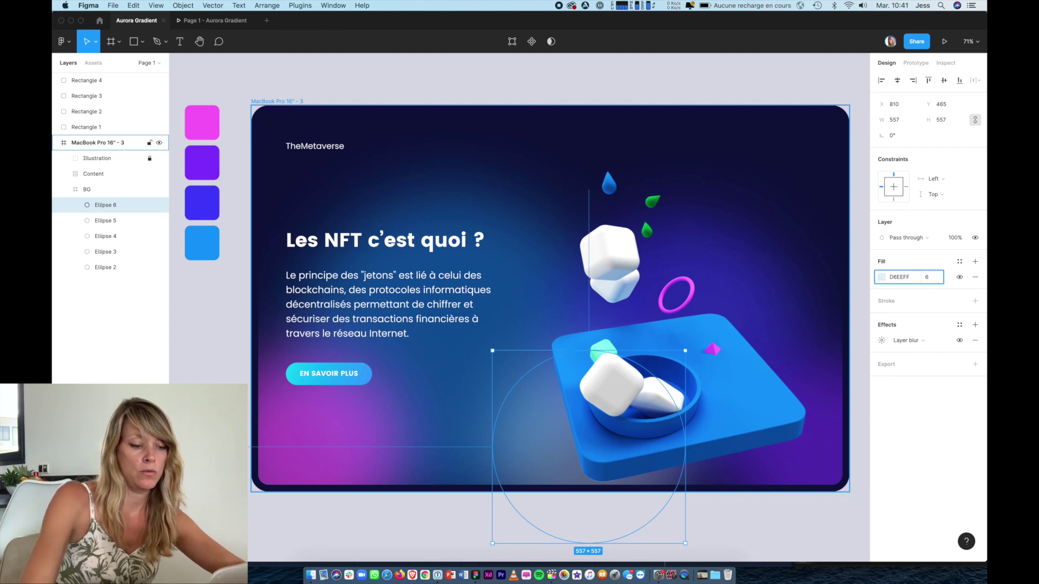
pyautogui.press('Return')
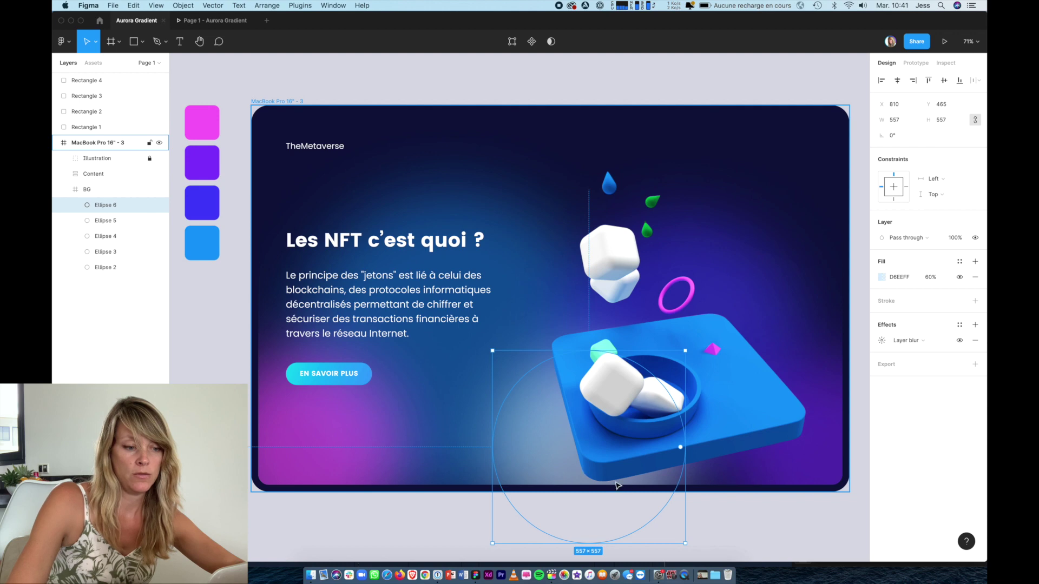
pyautogui.press('Down')
pyautogui.press('Down')
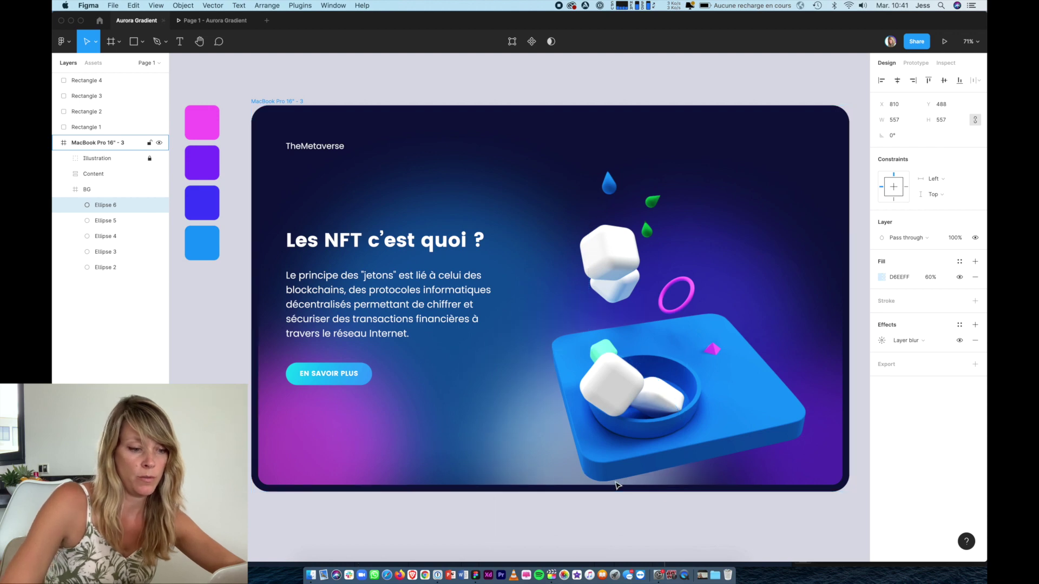
pyautogui.click(219, 21)
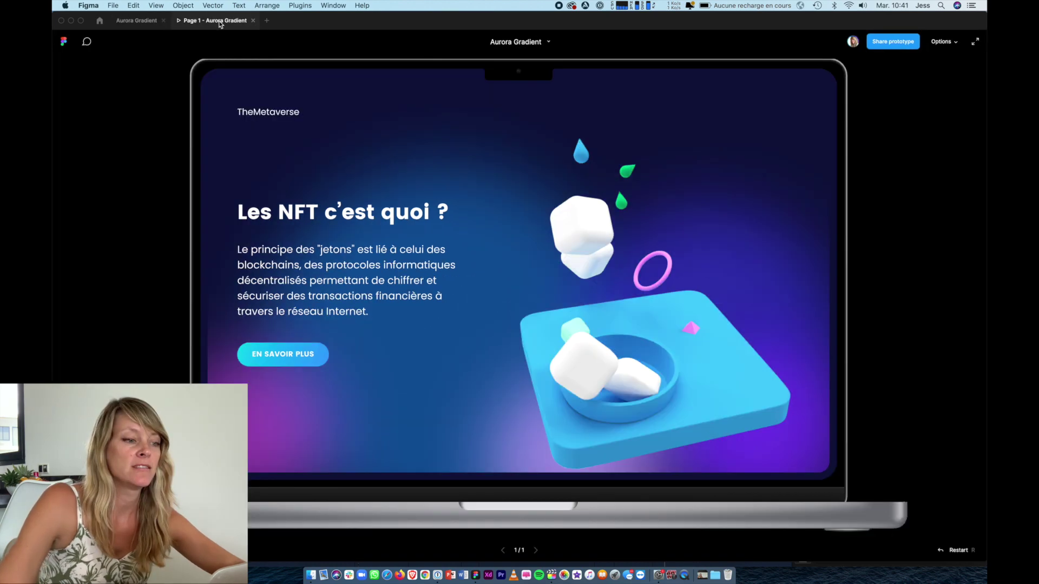
pyautogui.click(150, 22)
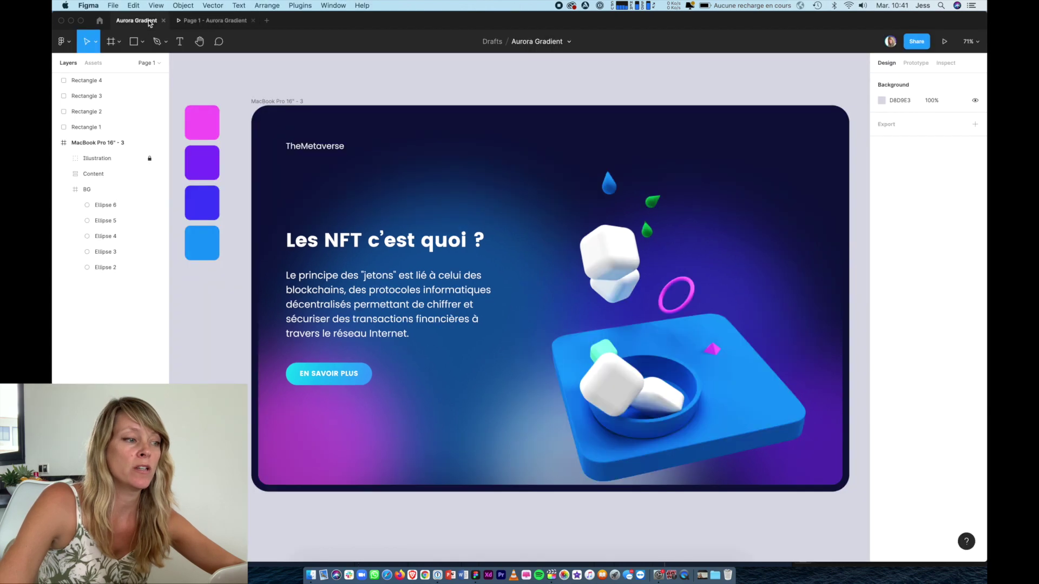